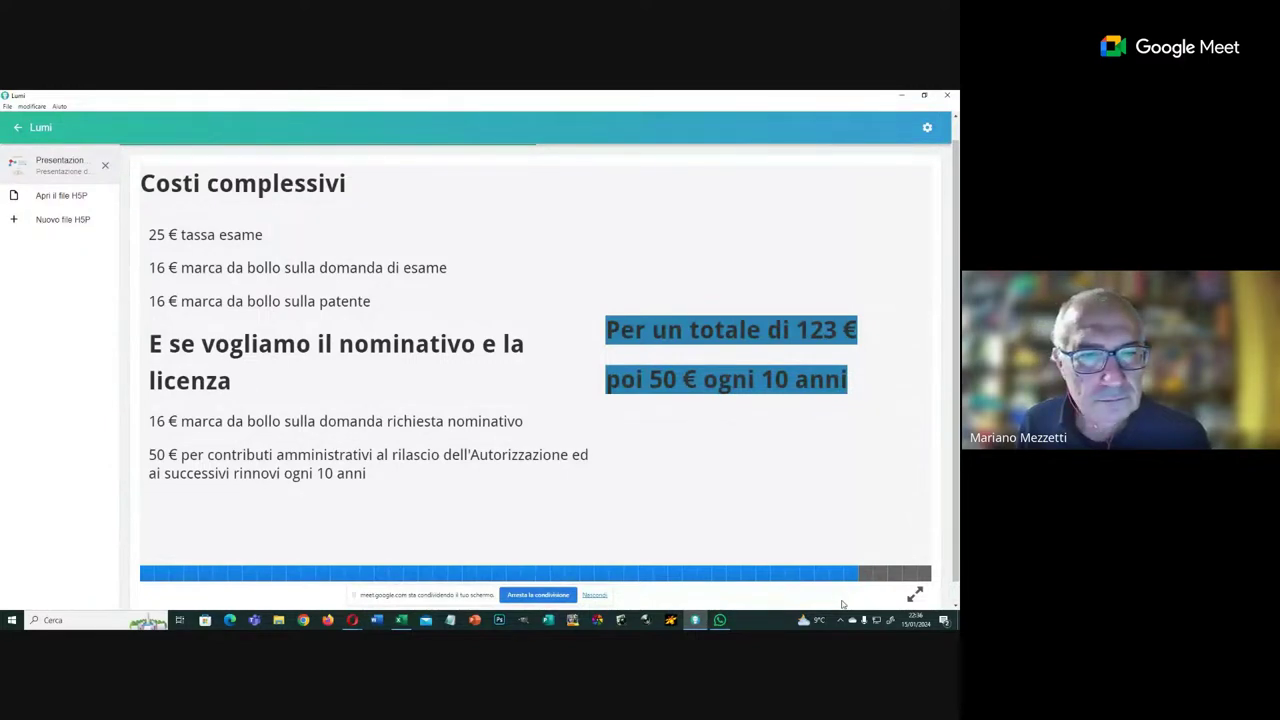
Step: Advance past the Scadenze slide to the Lezione 1–14 schedule slide
key(Right)
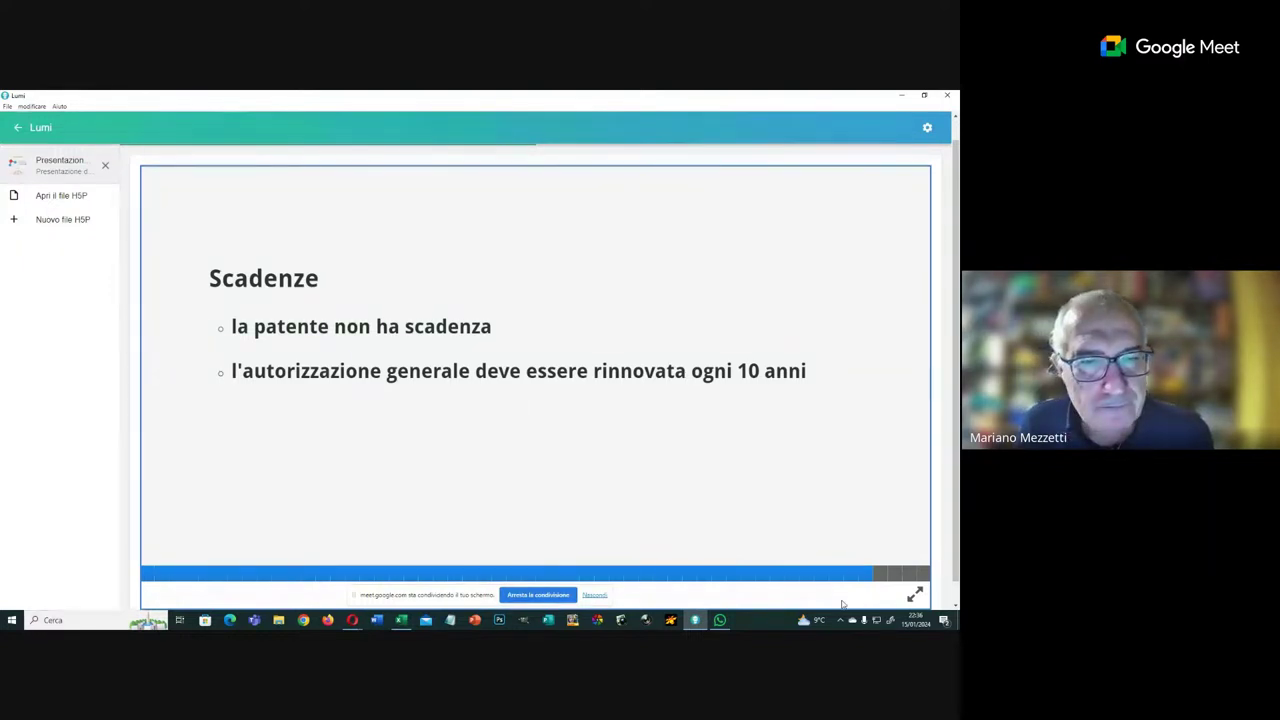
key(Right)
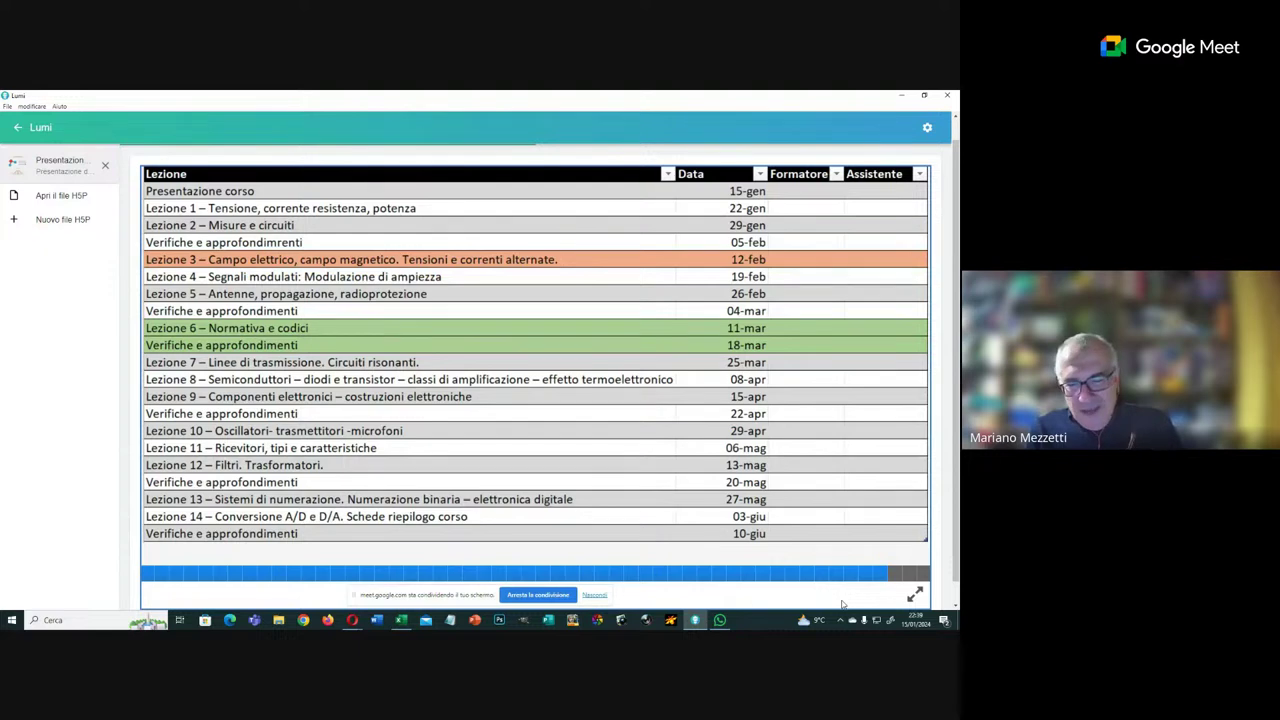
Step: Advance to the slide showing the ARI CR Lazio - Formazione Moodle page
key(Right)
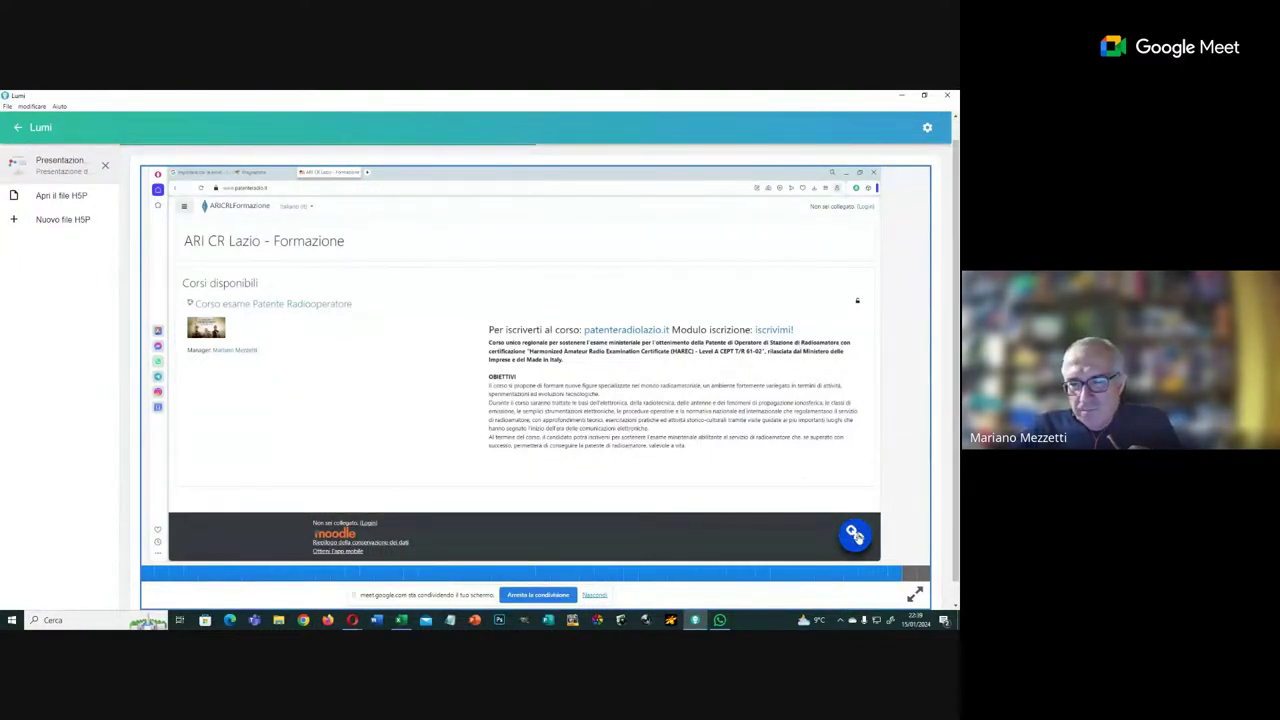
Step: Follow the slide's Accesso Portale link to the training site and go to its login page
click(856, 534)
click(216, 224)
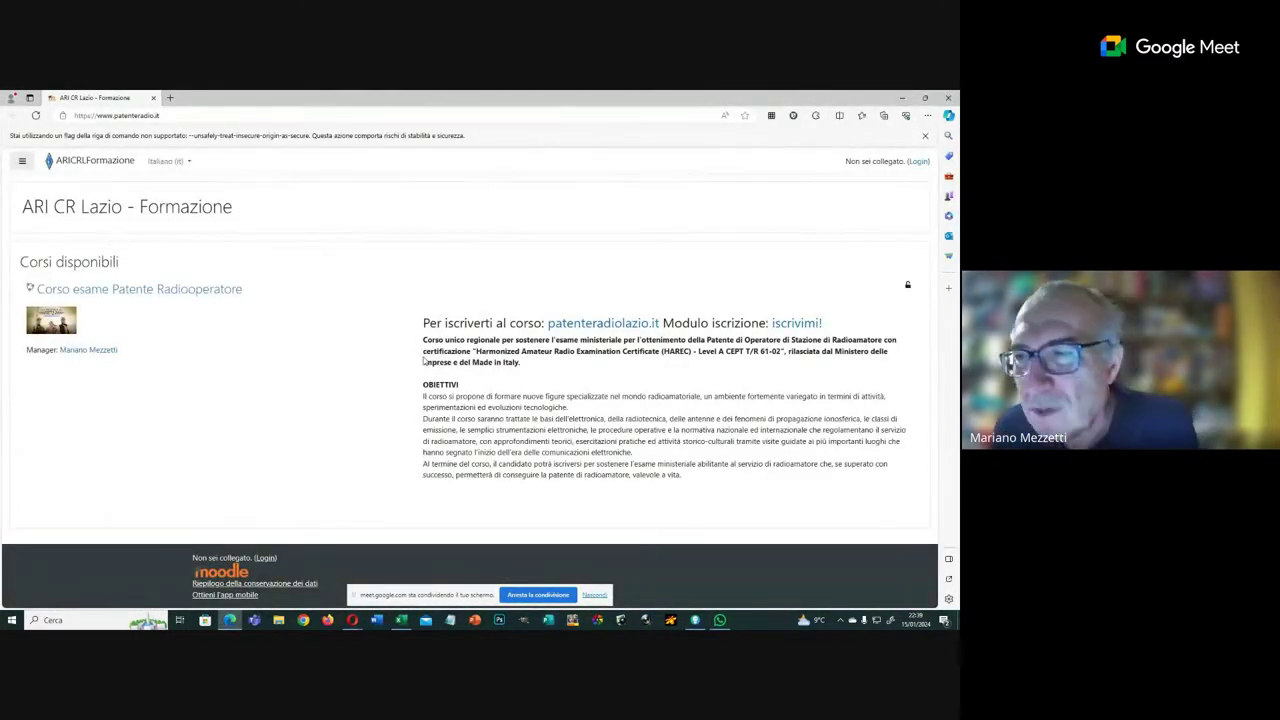
click(918, 162)
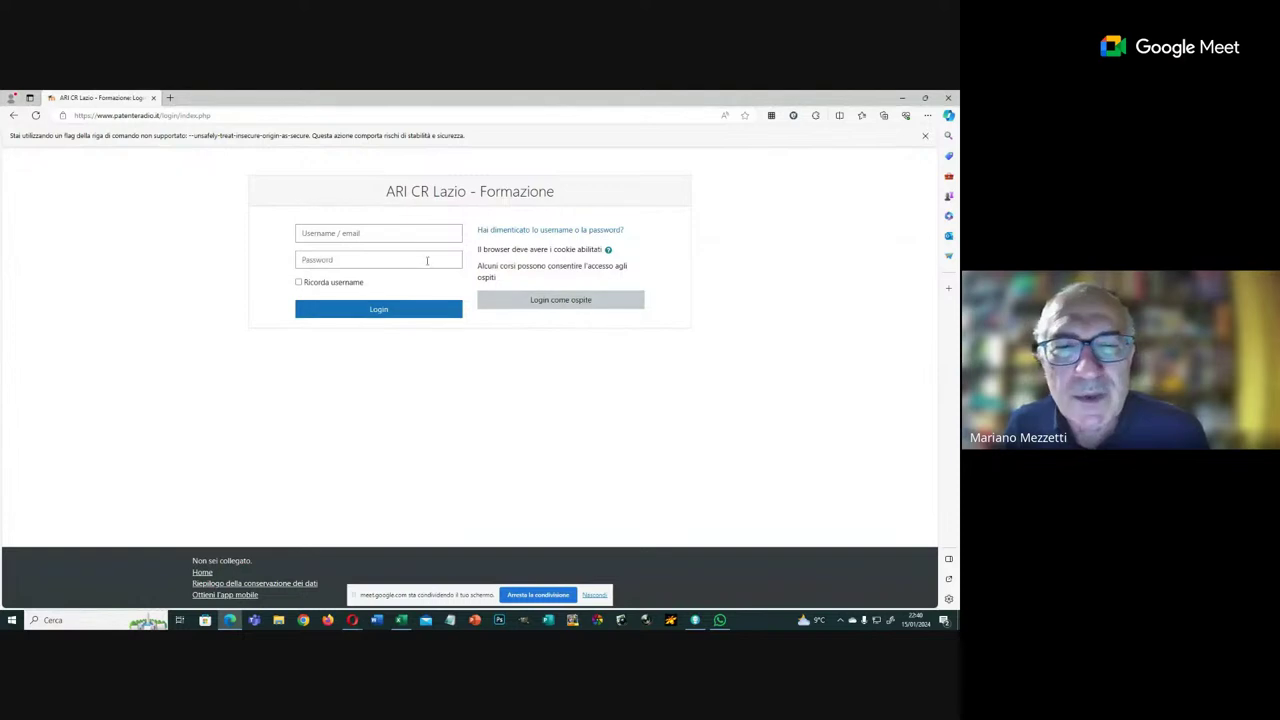
Step: Log in with the test account's e-mail and password, fixing the username's first letter
click(368, 233)
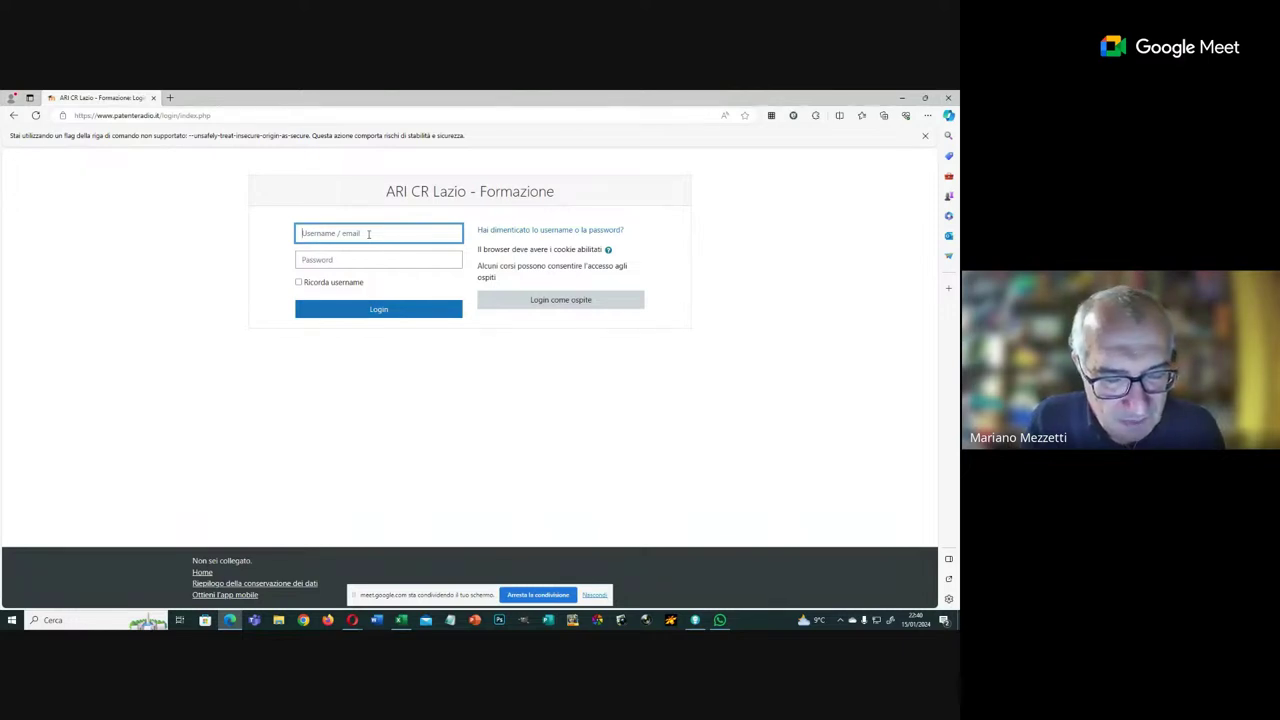
text(i)
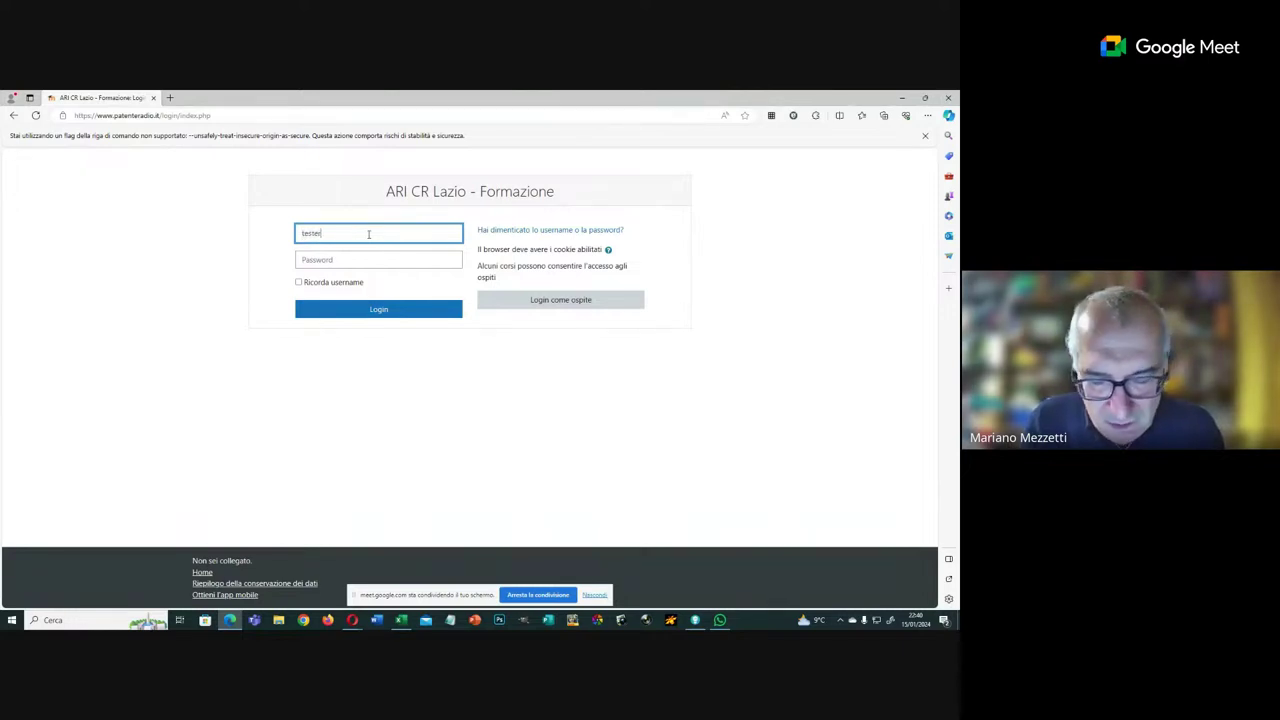
text(ester@tes)
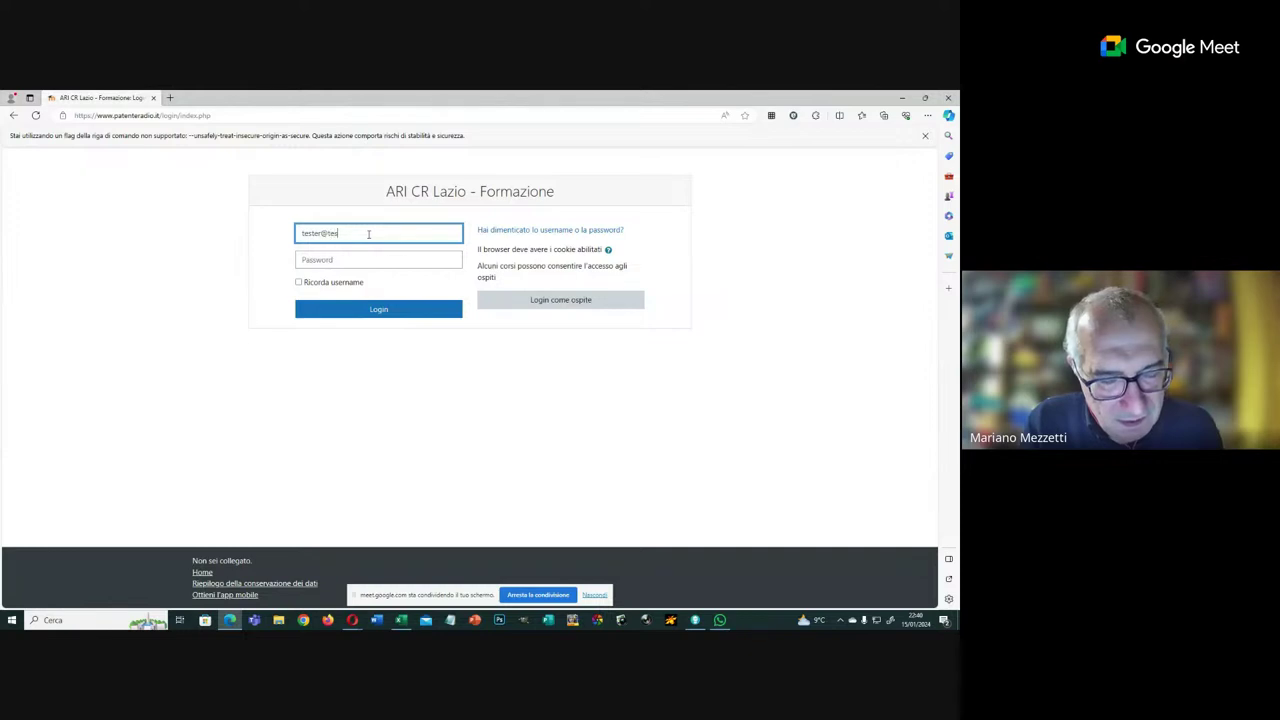
text(ter.i)
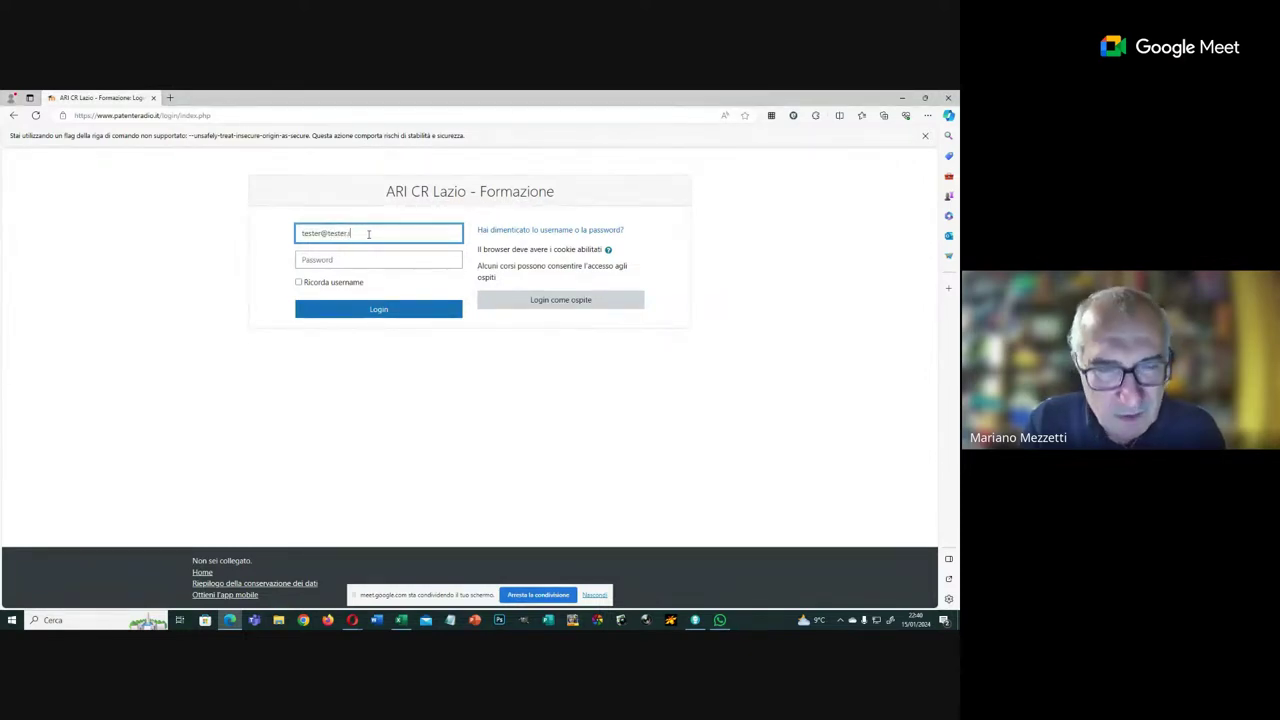
text(t)
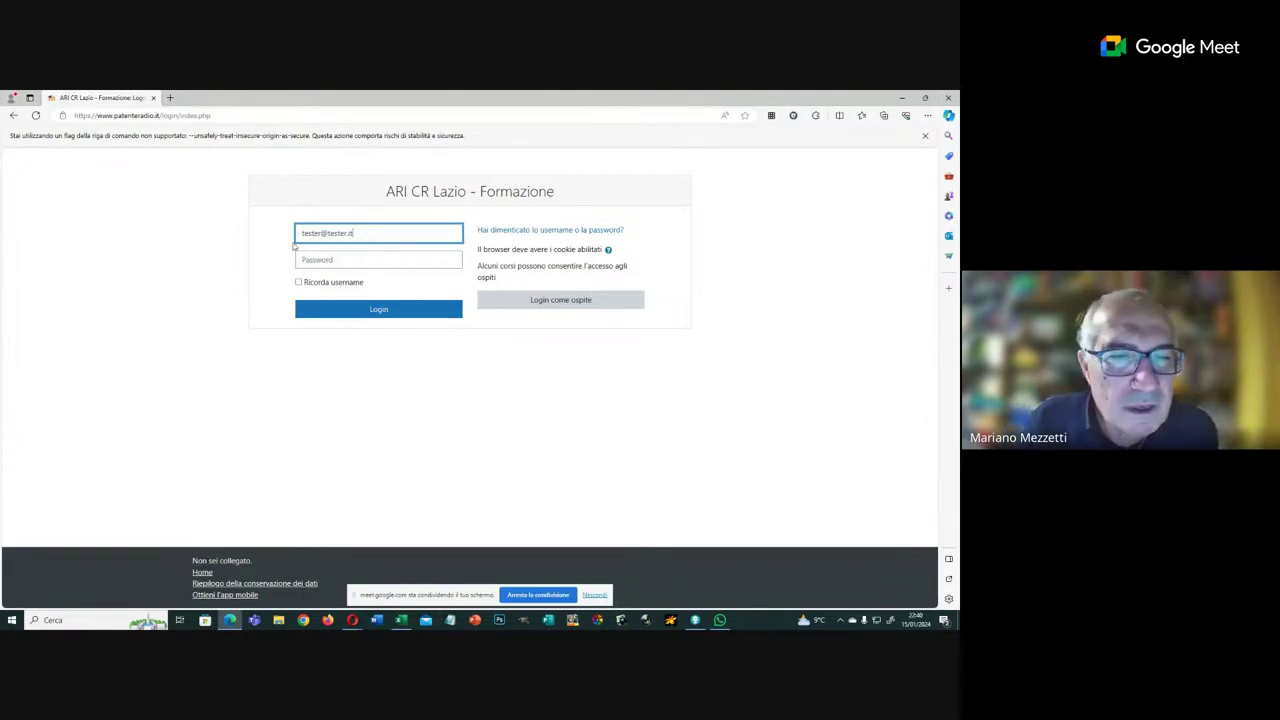
click(304, 233)
key(BackSpace)
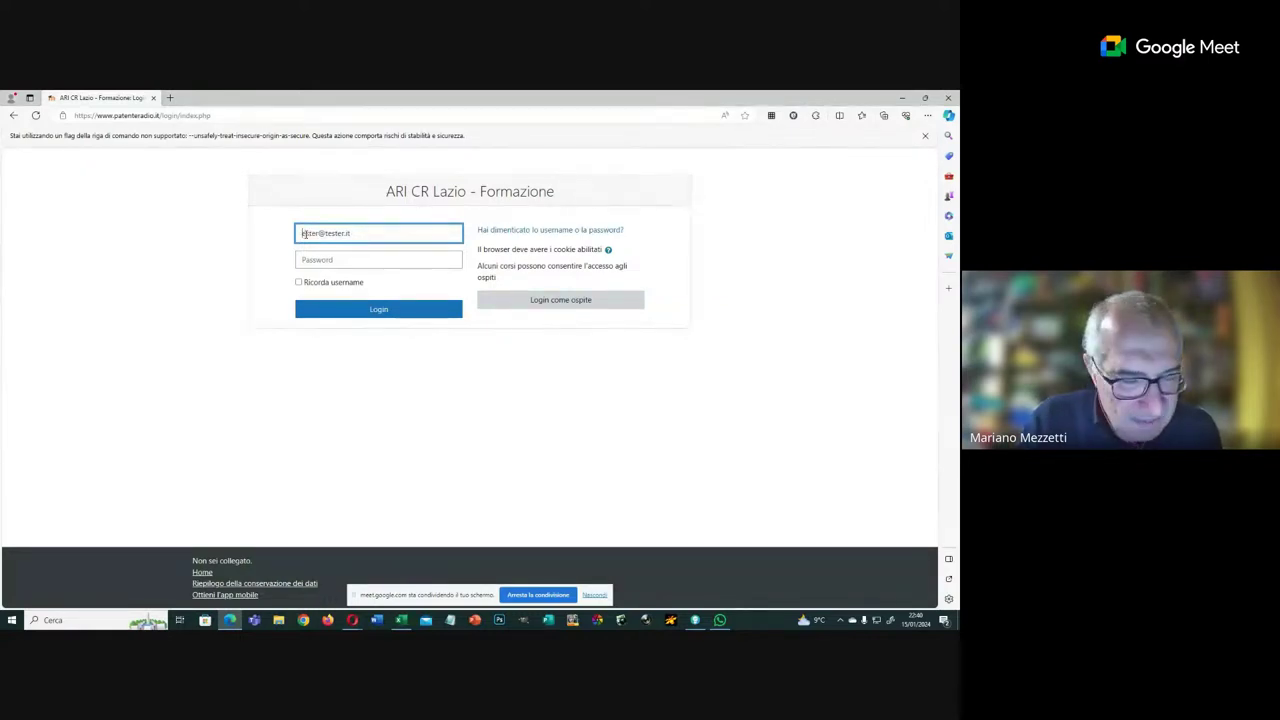
text(t)
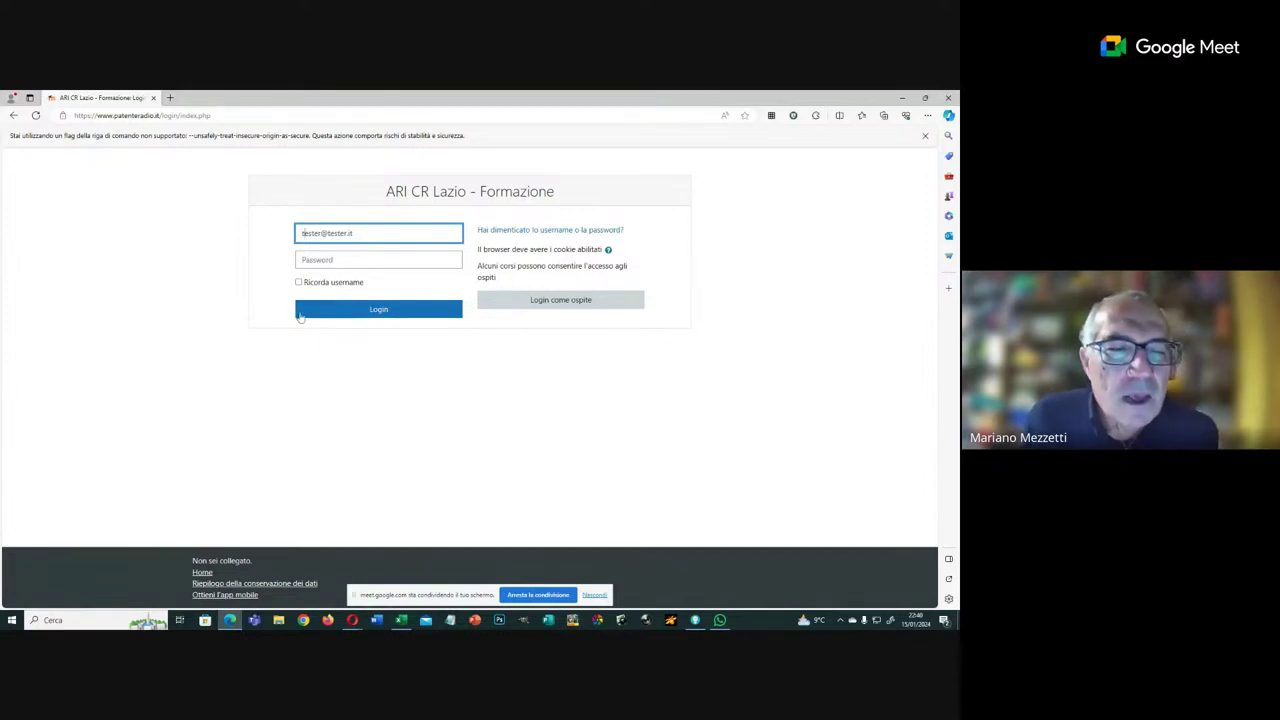
click(322, 260)
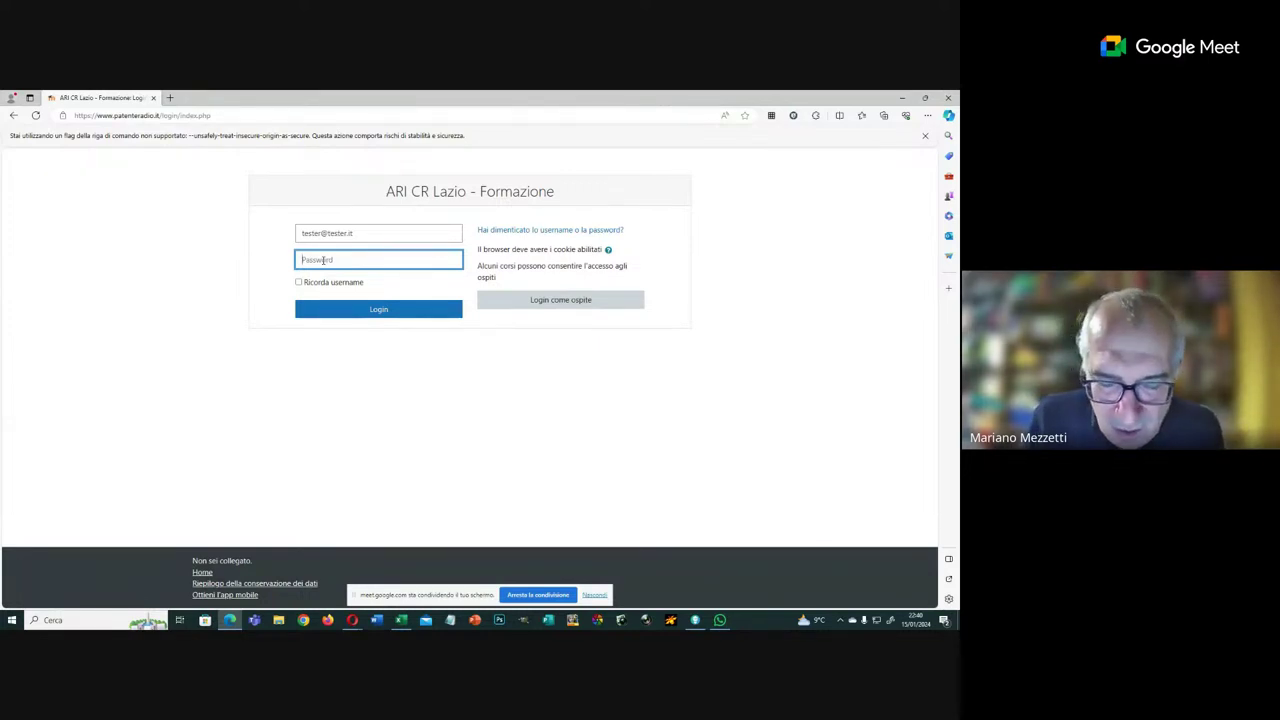
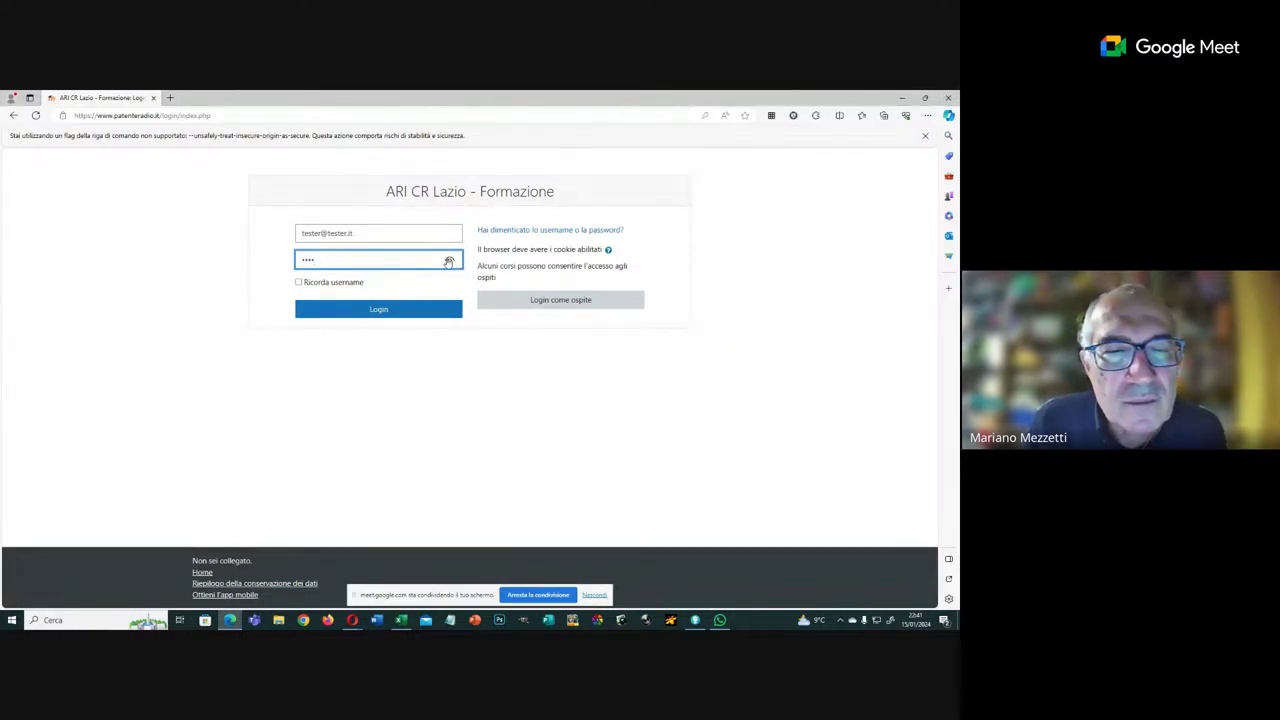
click(449, 260)
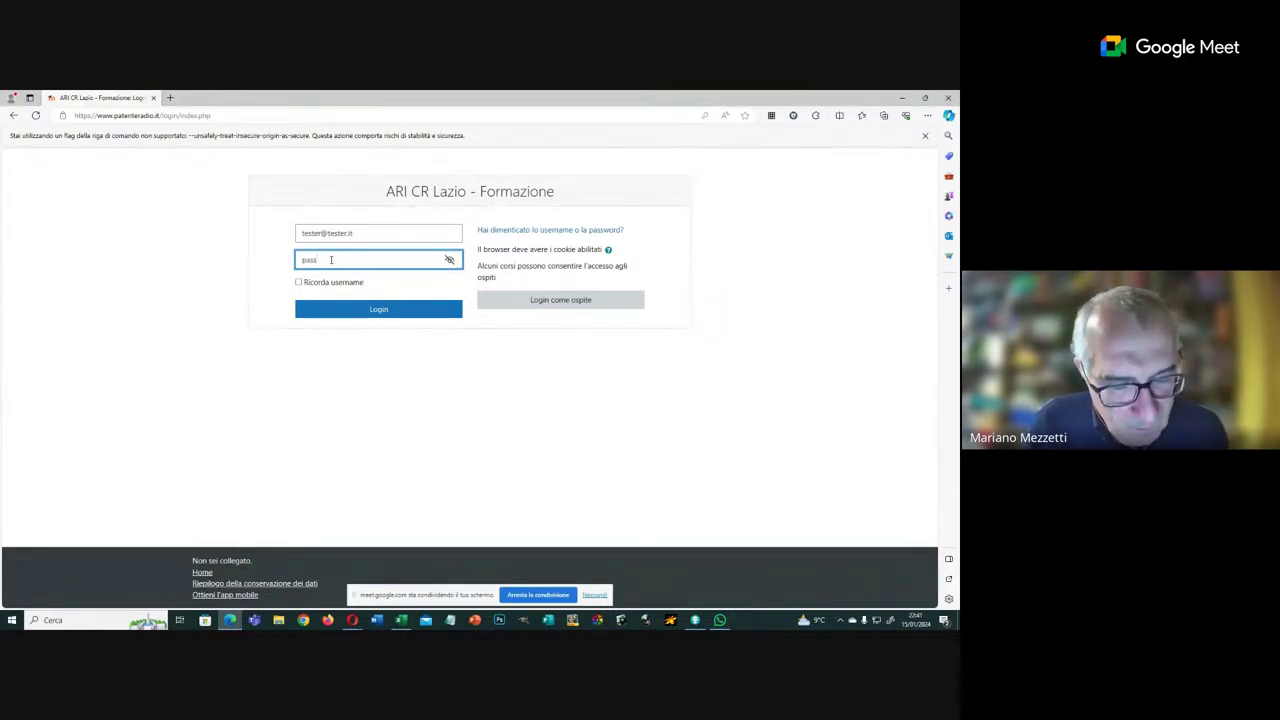
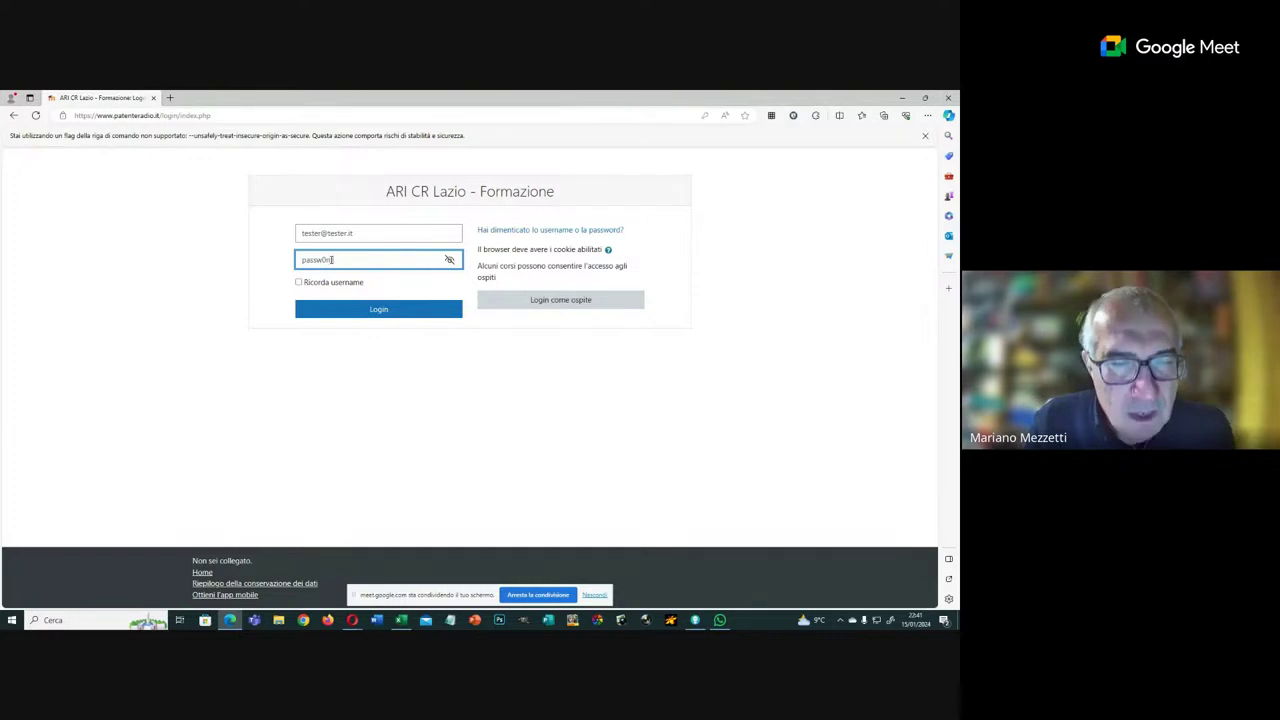
click(371, 311)
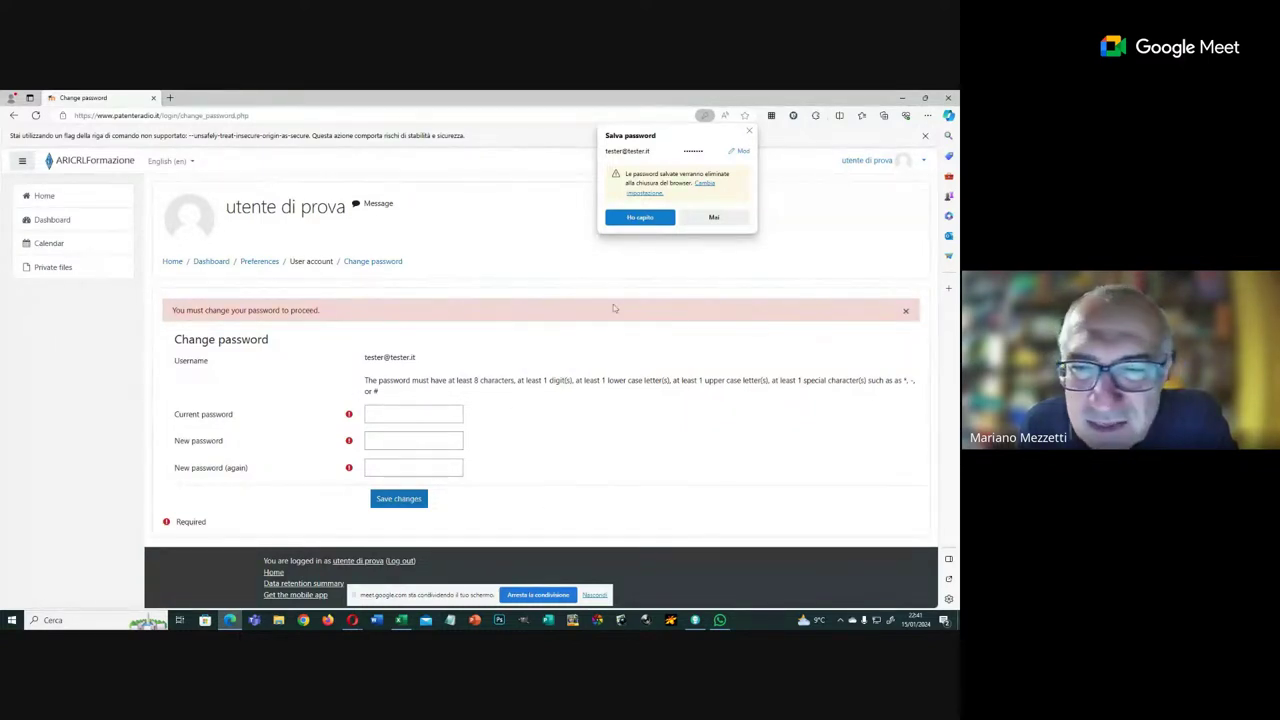
Step: Dismiss the browser prompt and enter the current password, revealing it to check
click(660, 220)
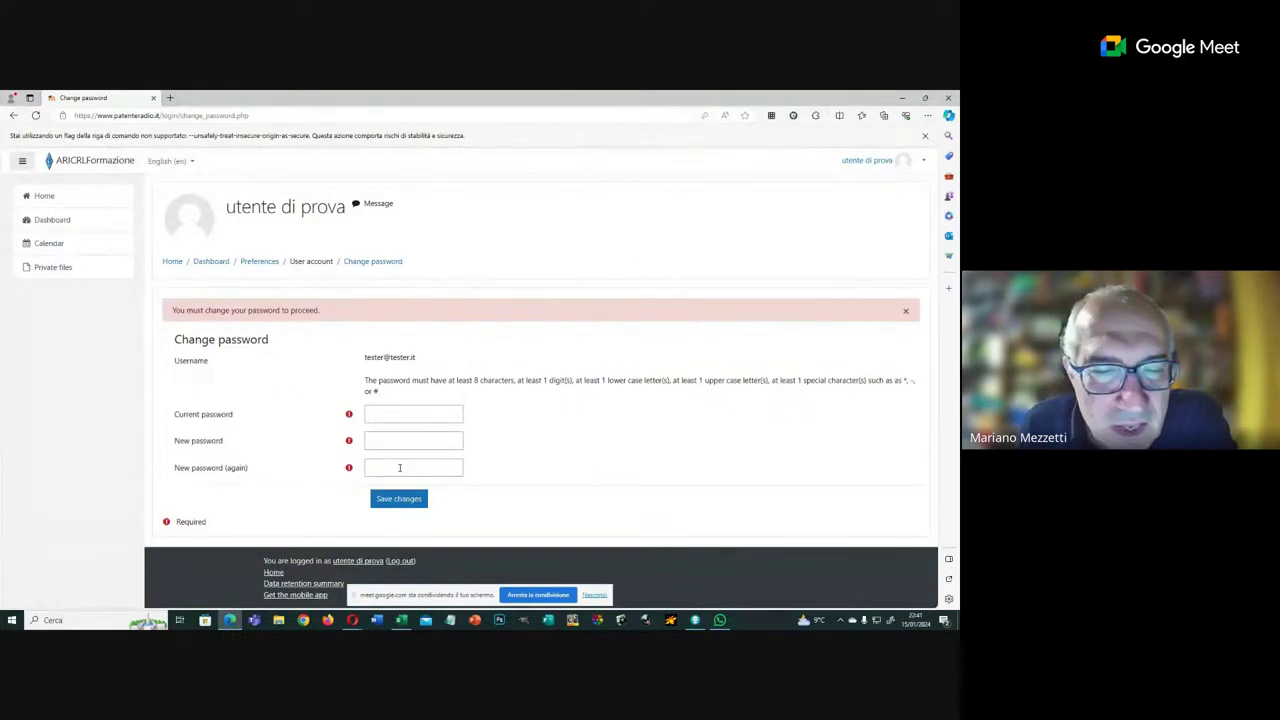
click(375, 414)
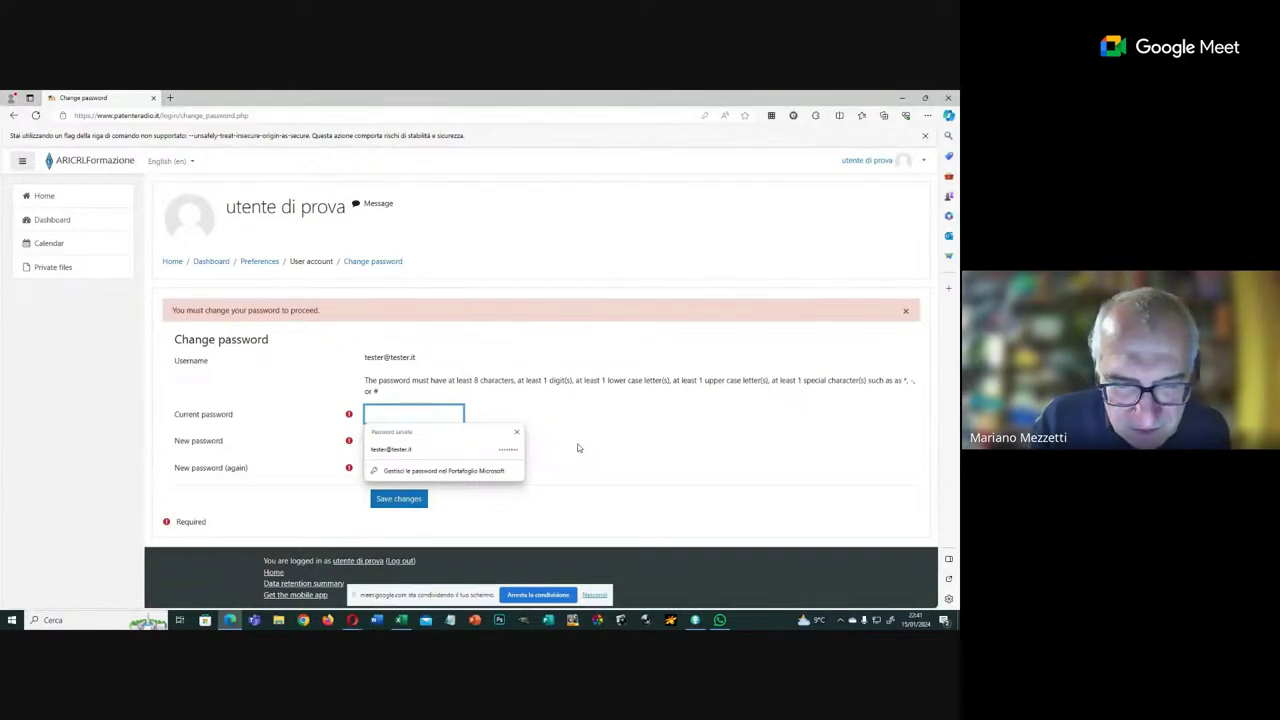
text(•)
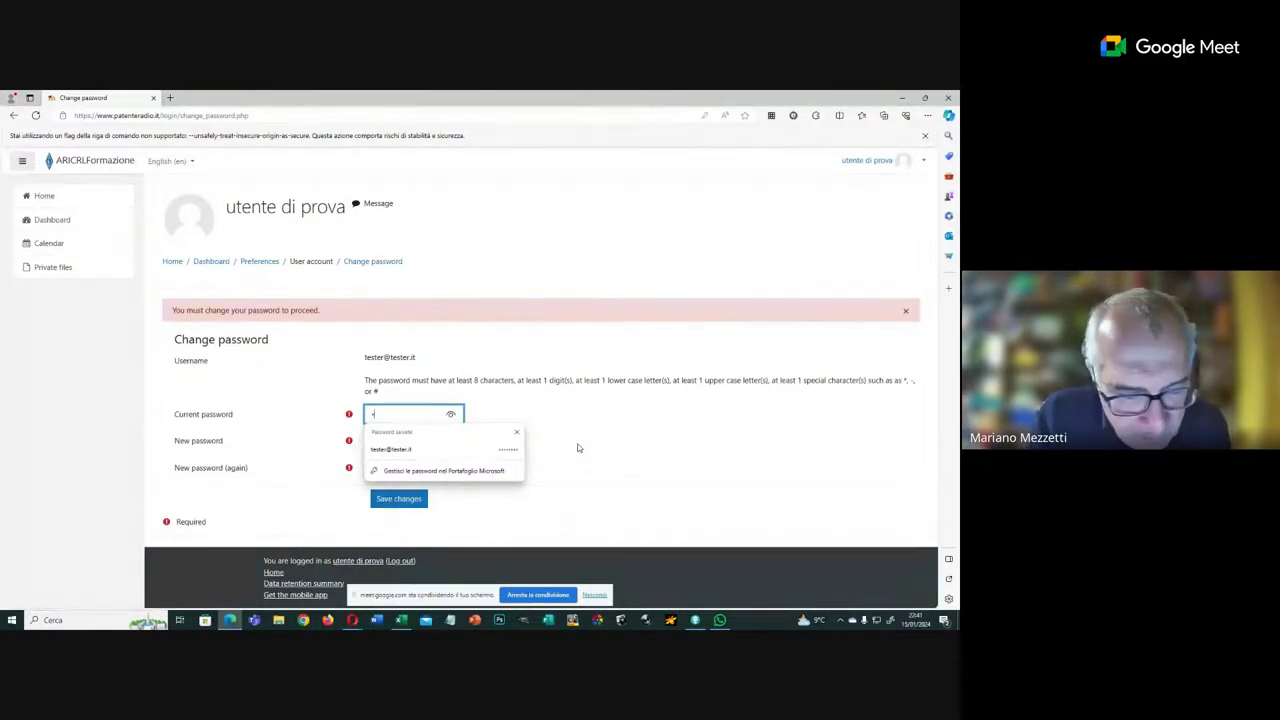
text(••••)
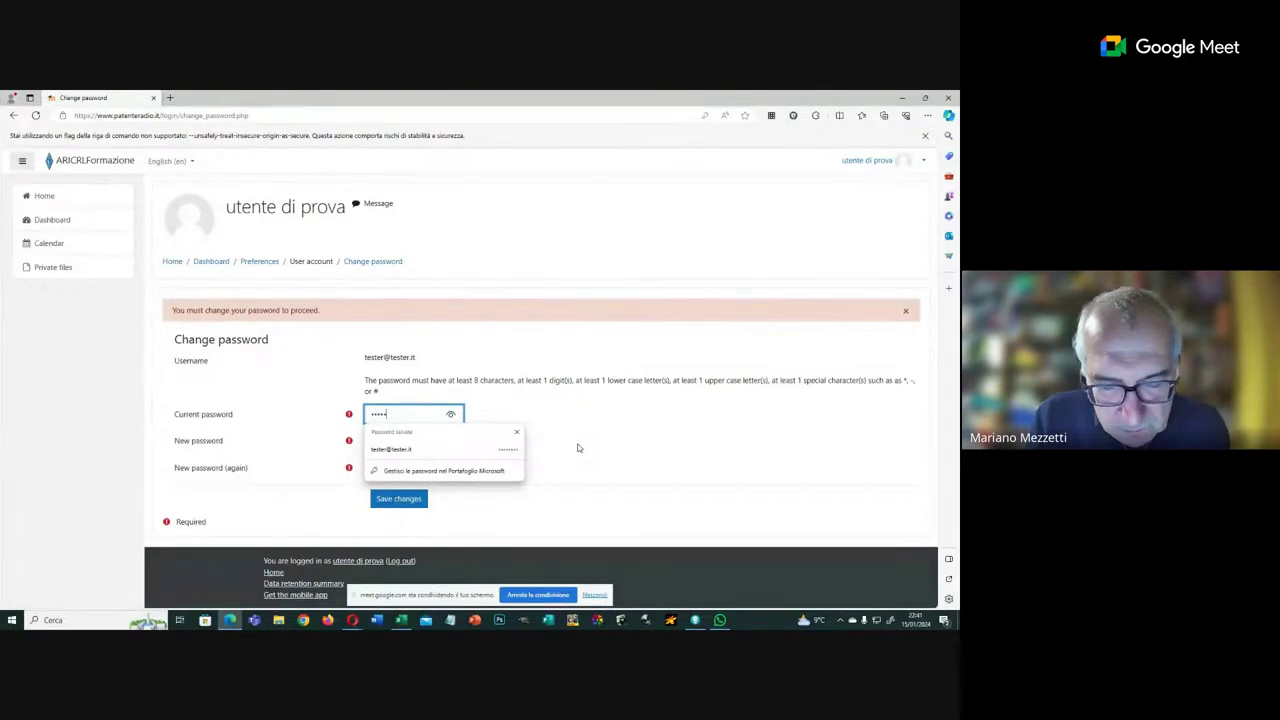
text(•••)
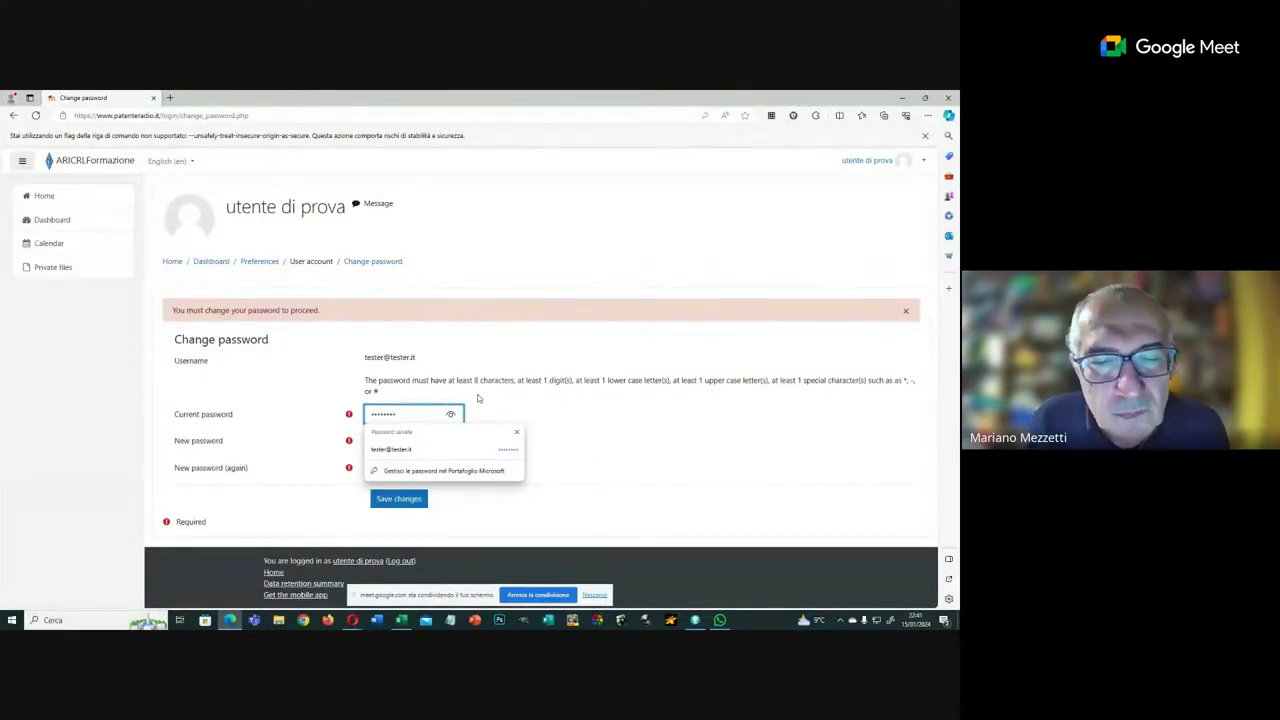
click(450, 414)
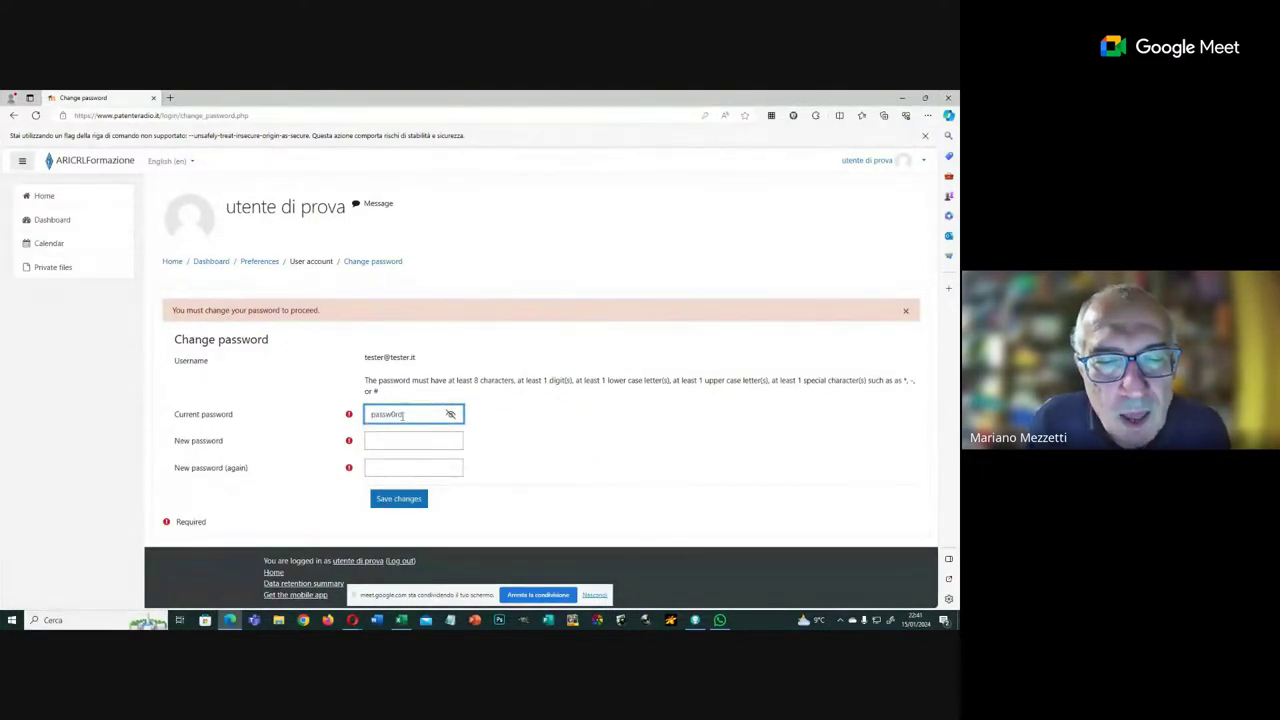
Step: Enter and confirm the new password, save changes, and decline Edge's password update
click(377, 443)
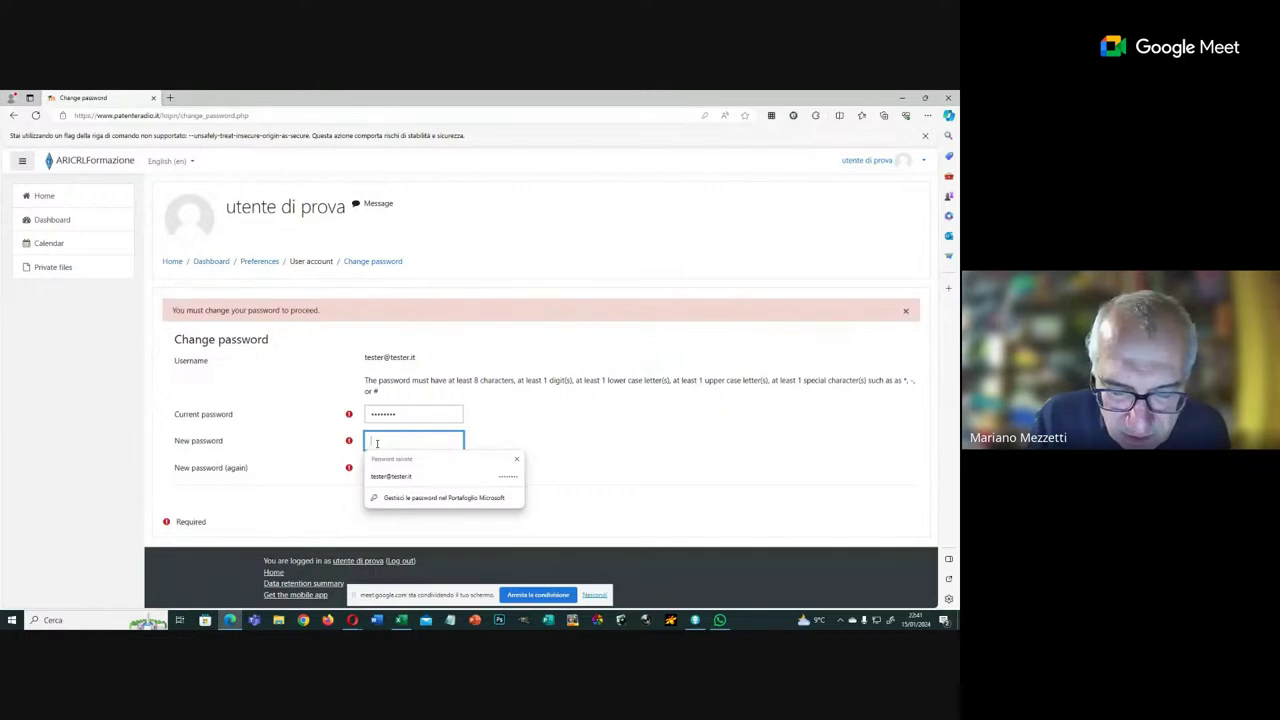
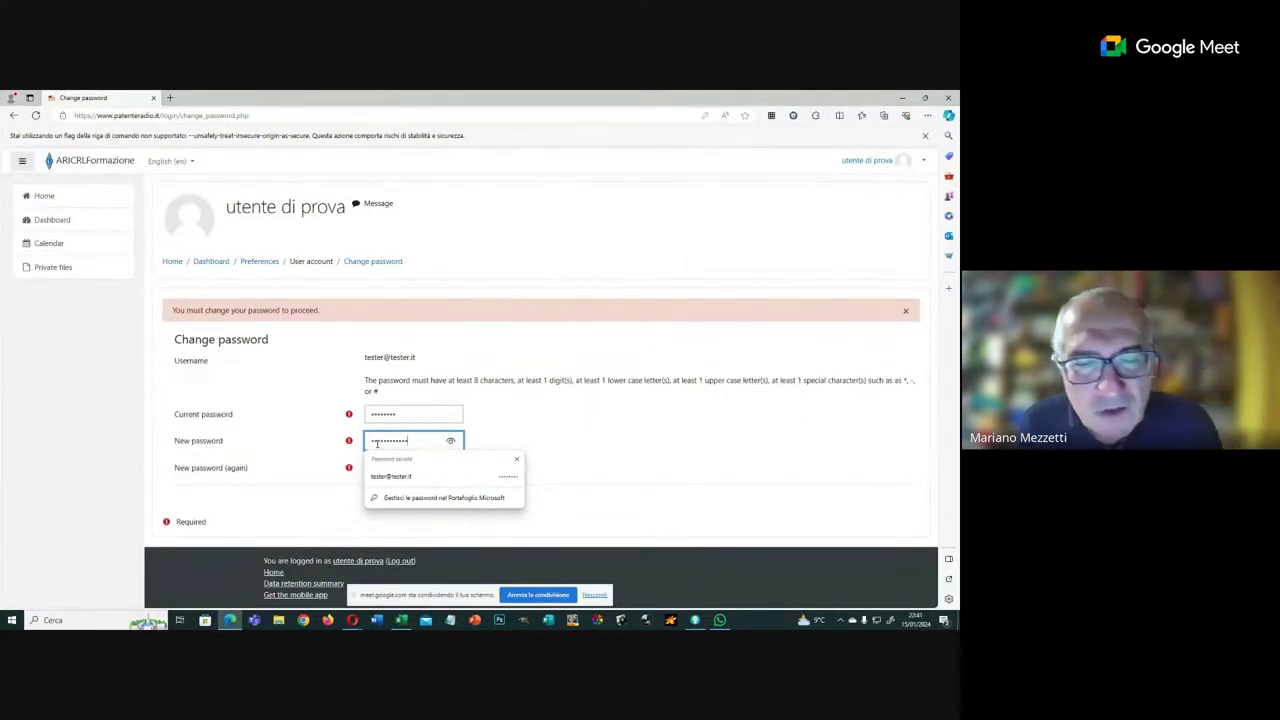
click(450, 440)
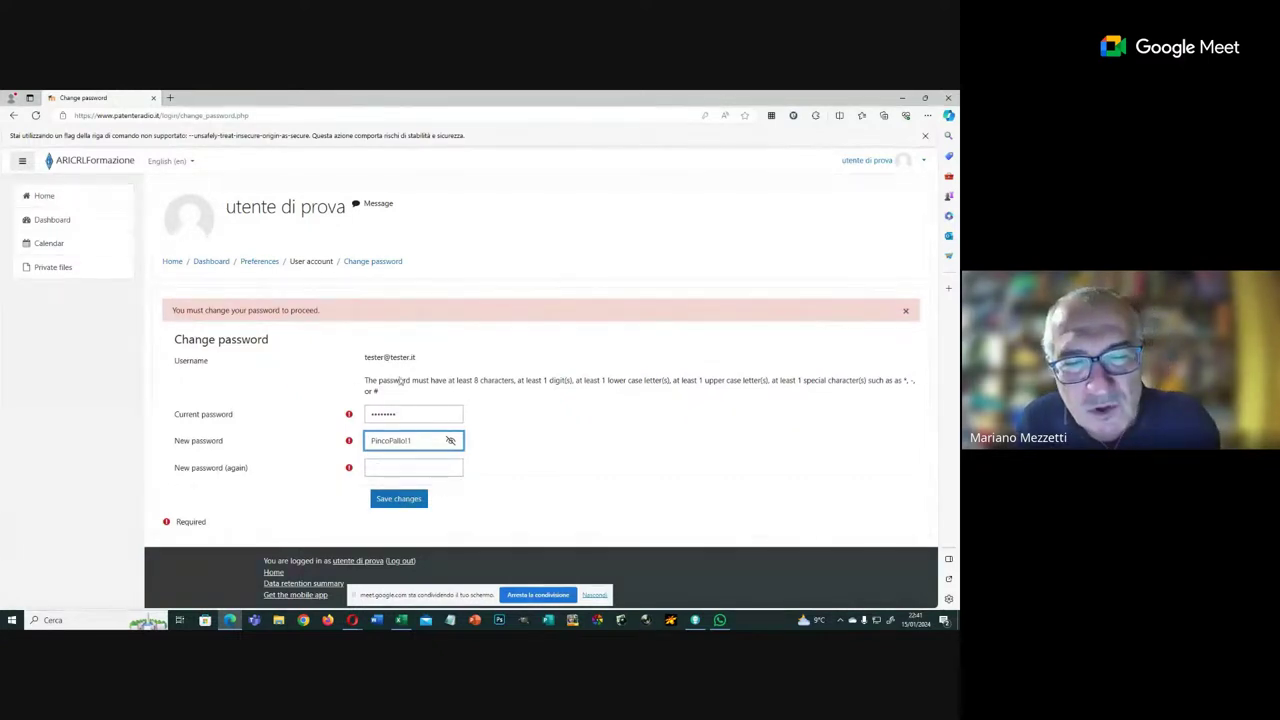
click(401, 471)
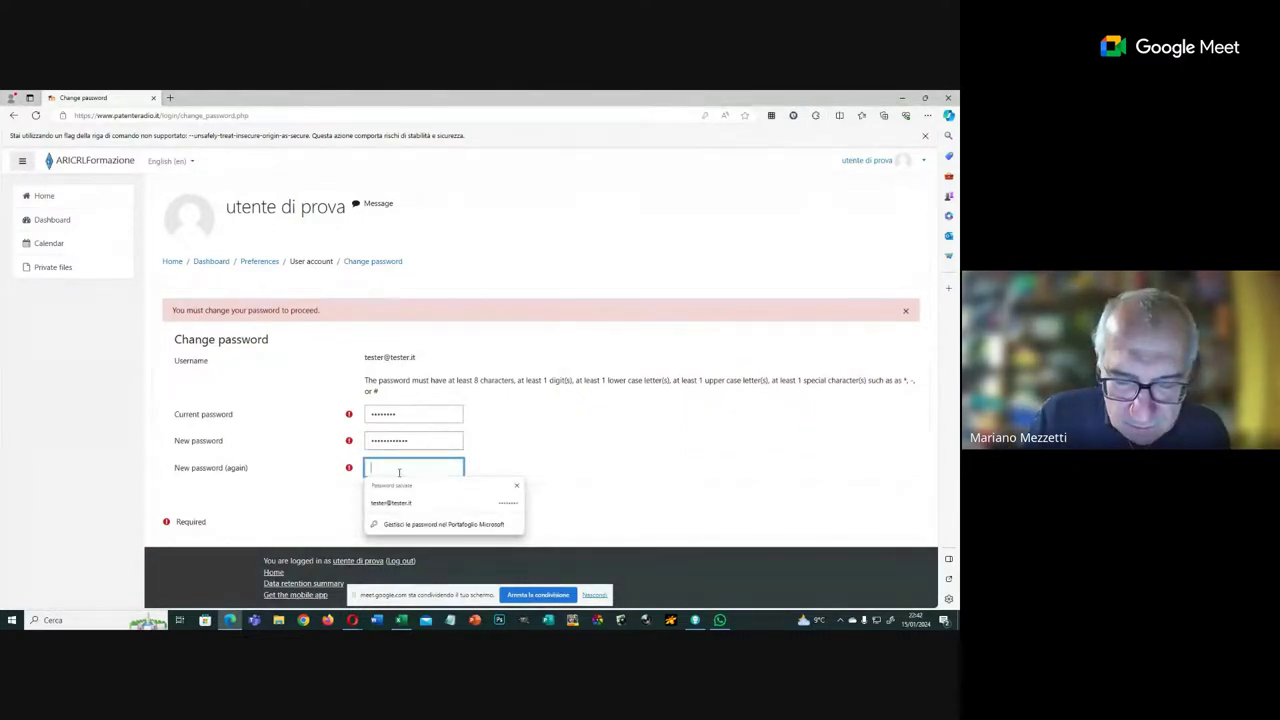
text(•••)
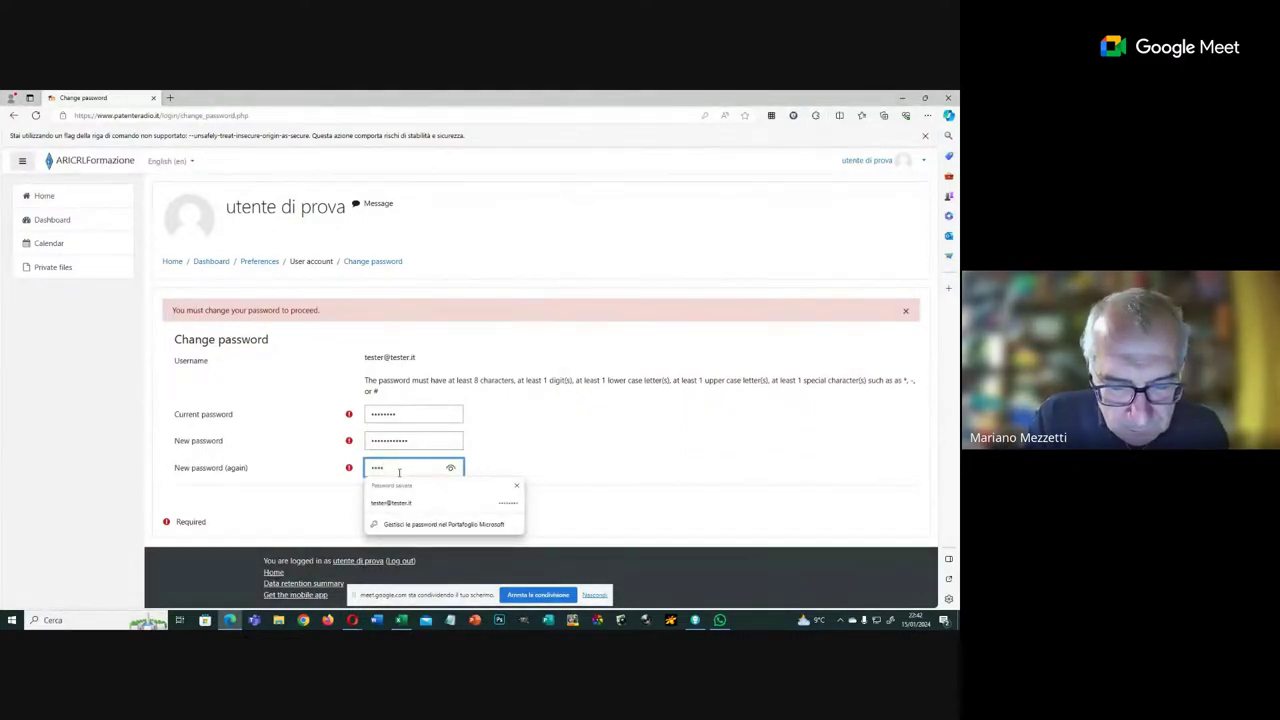
text(•••••••••)
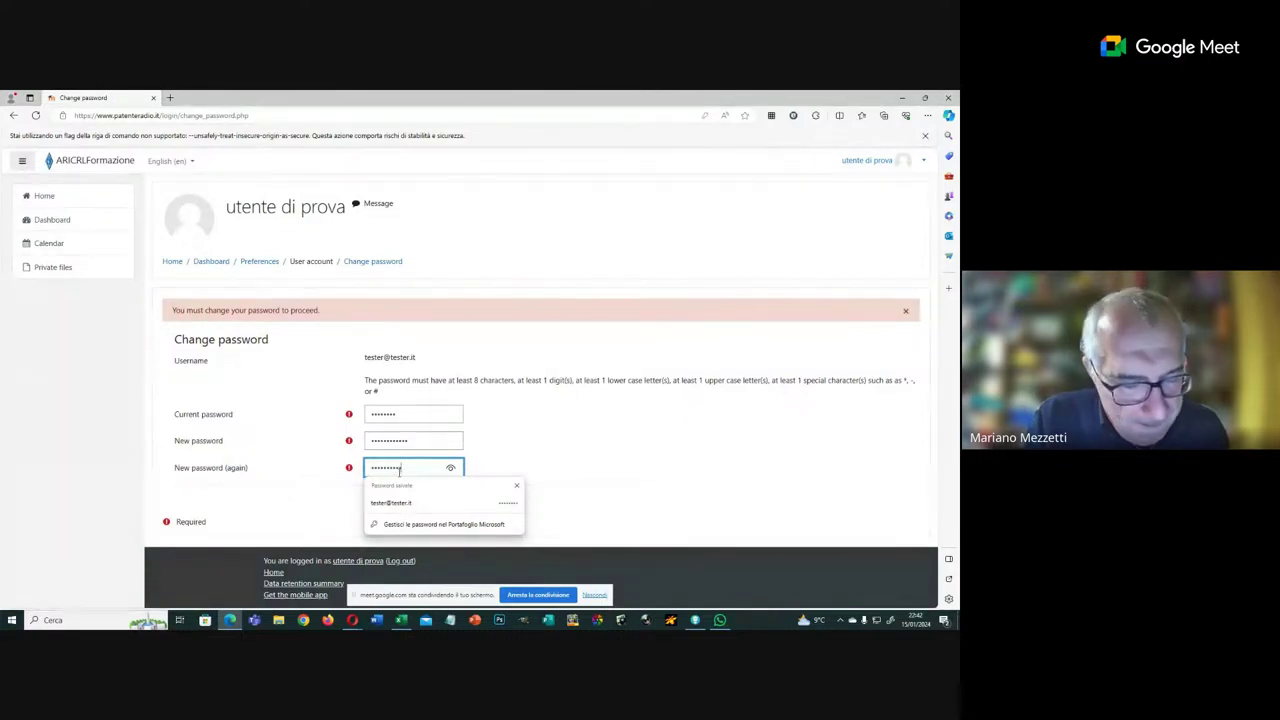
click(451, 468)
click(451, 468)
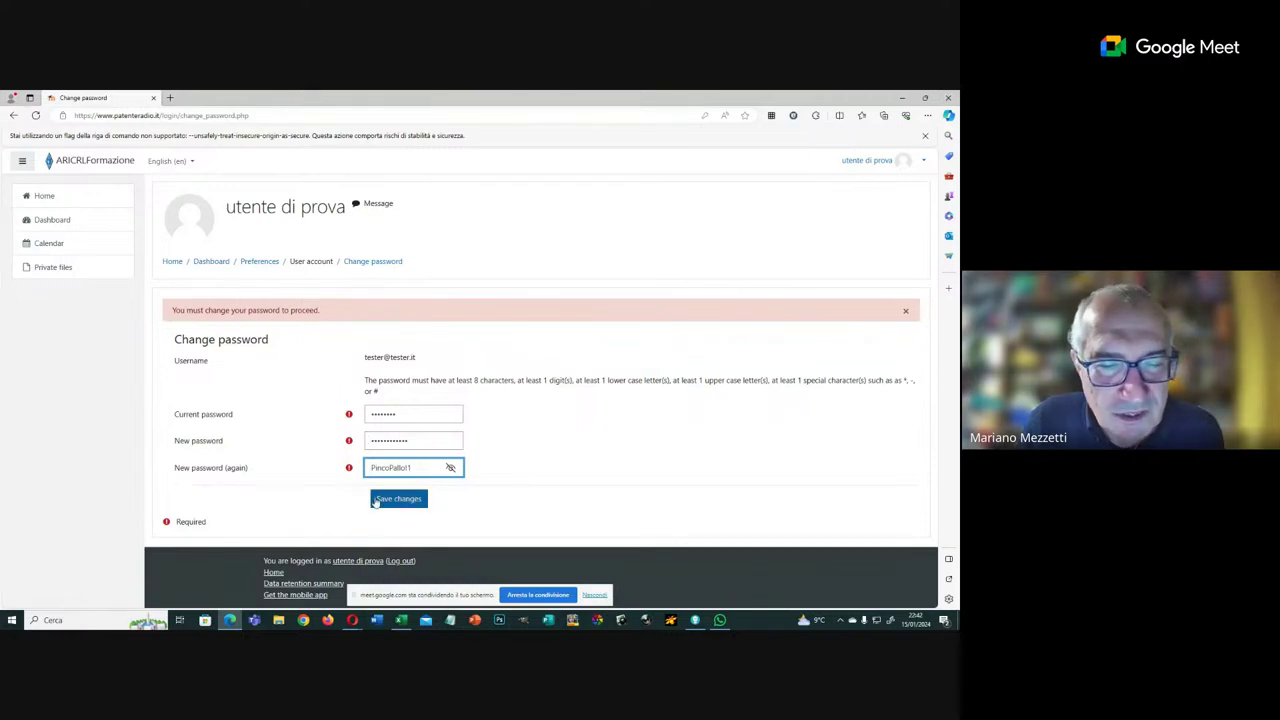
click(376, 500)
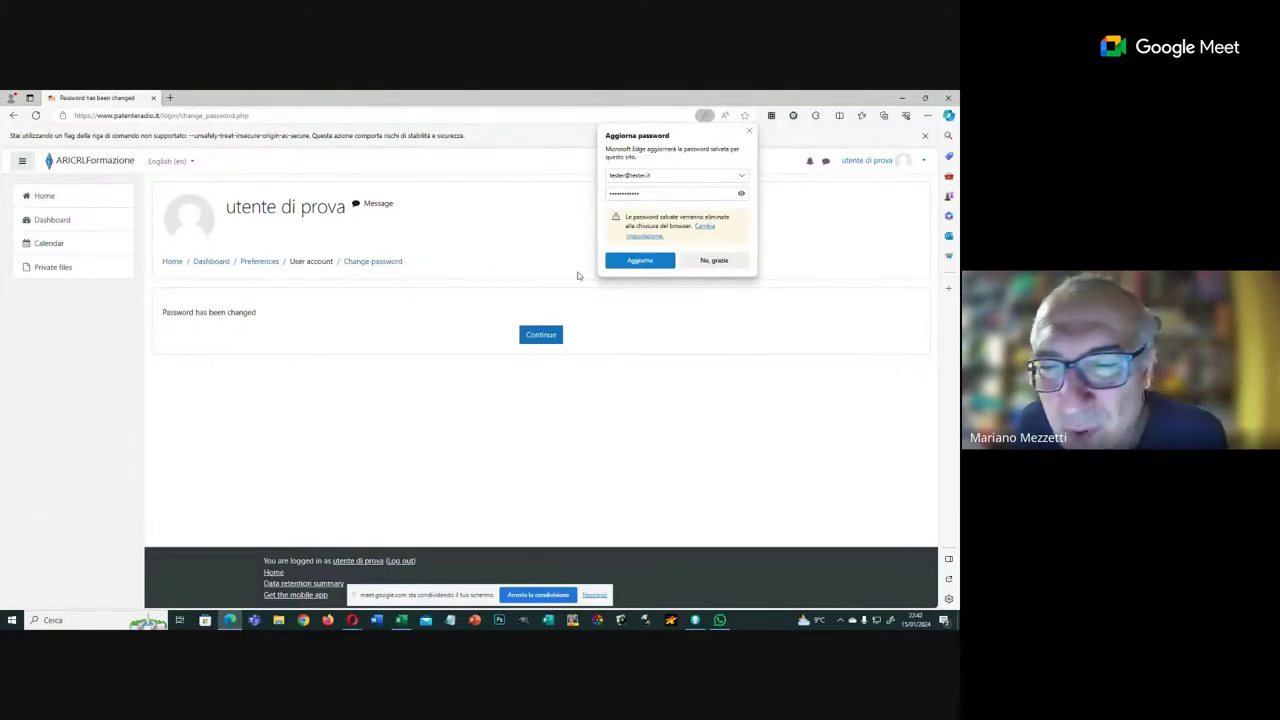
click(712, 262)
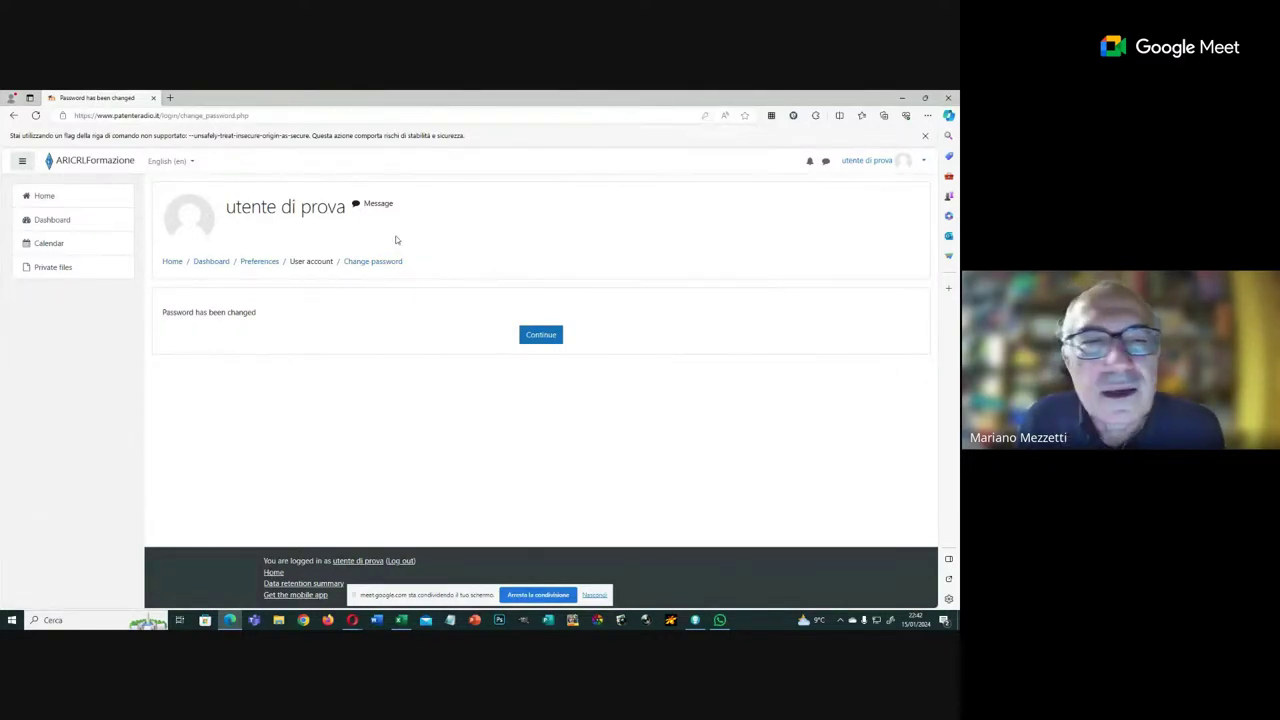
Step: Switch the site to Italiano (it) and enter the current password
click(186, 161)
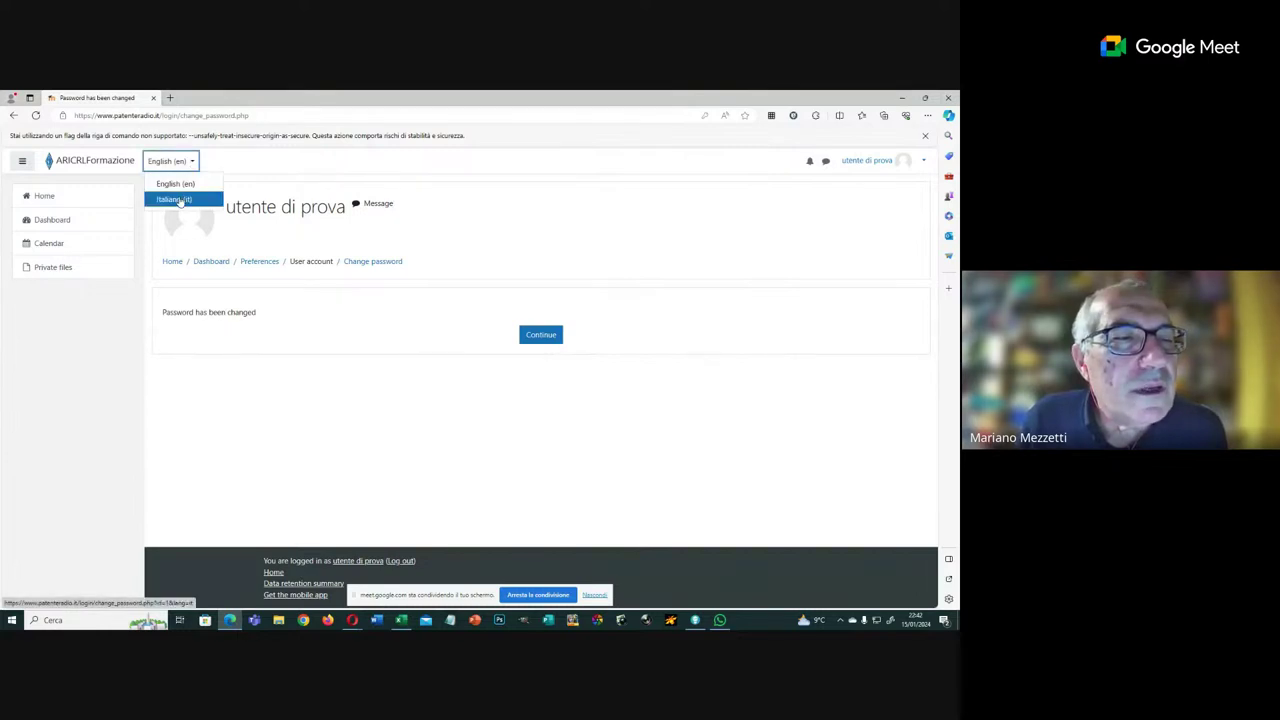
click(180, 200)
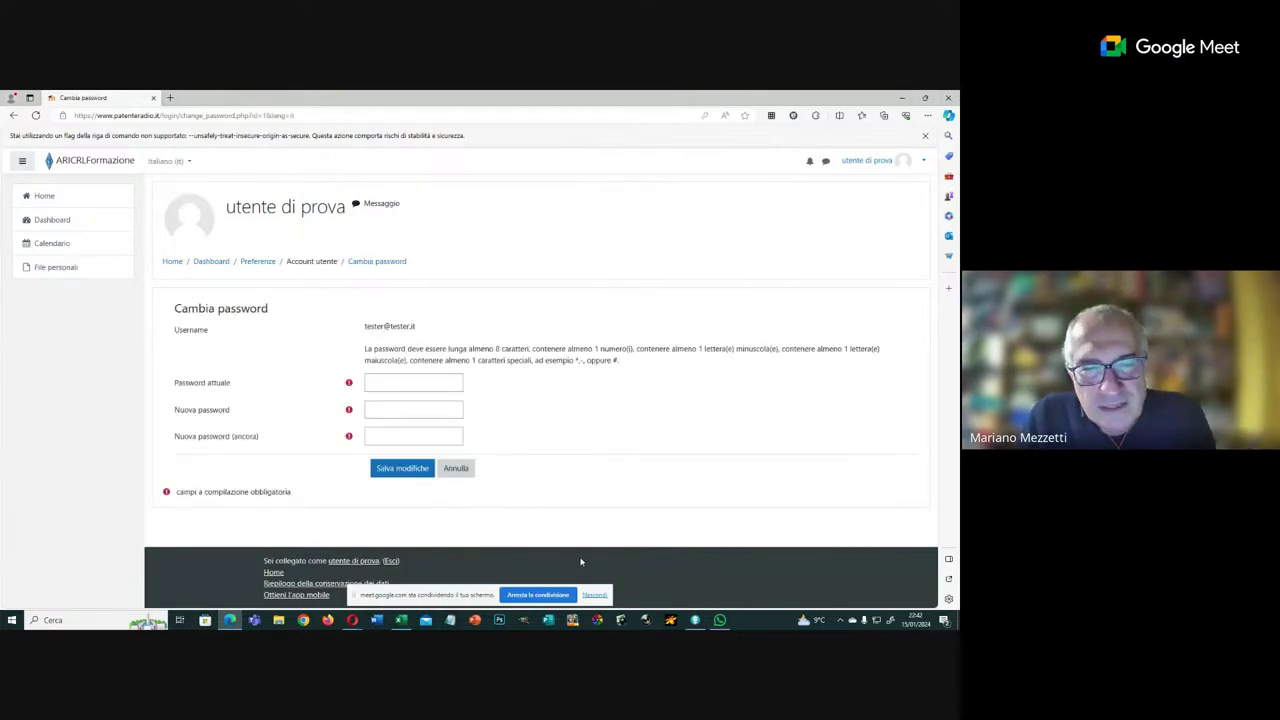
click(380, 384)
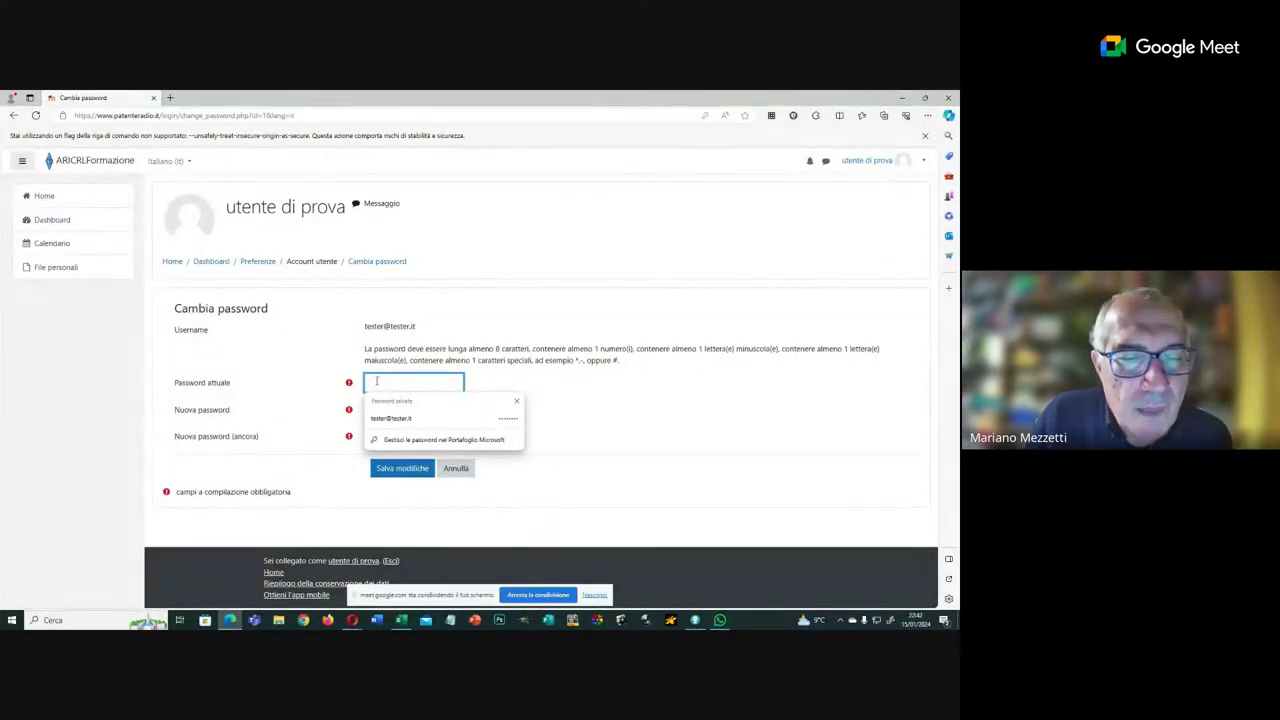
text(a)
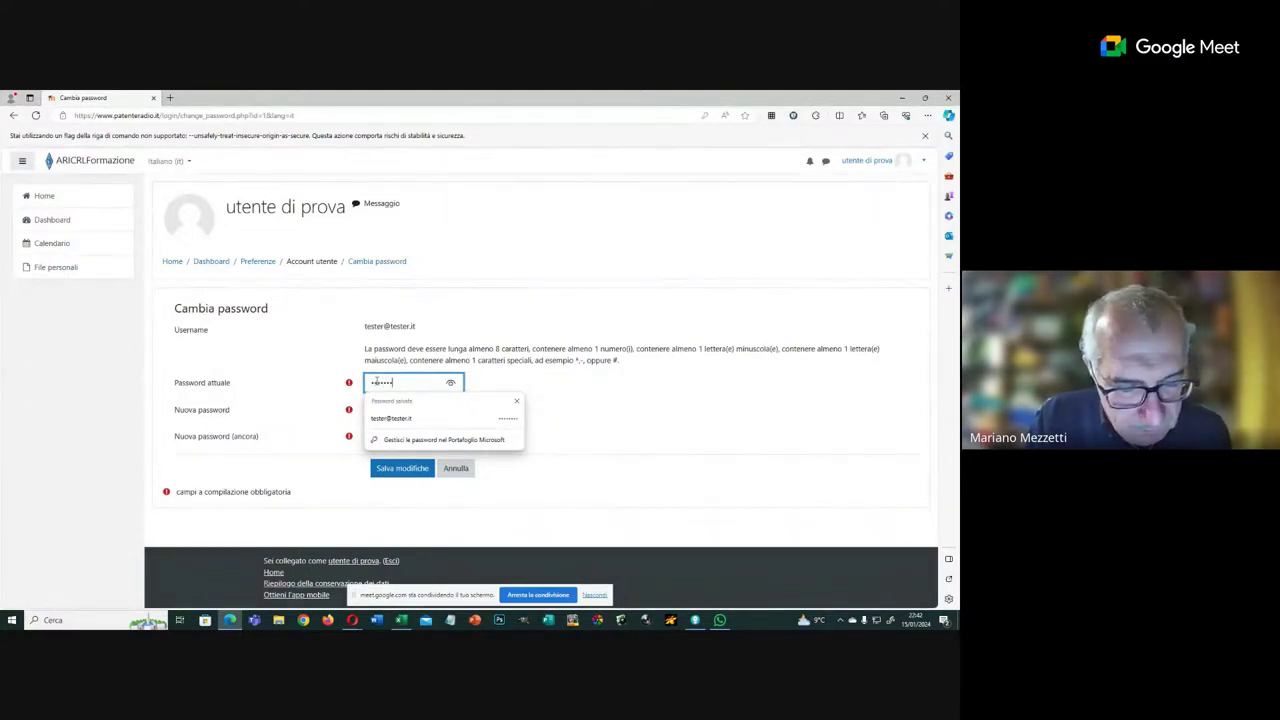
text(a)
click(450, 384)
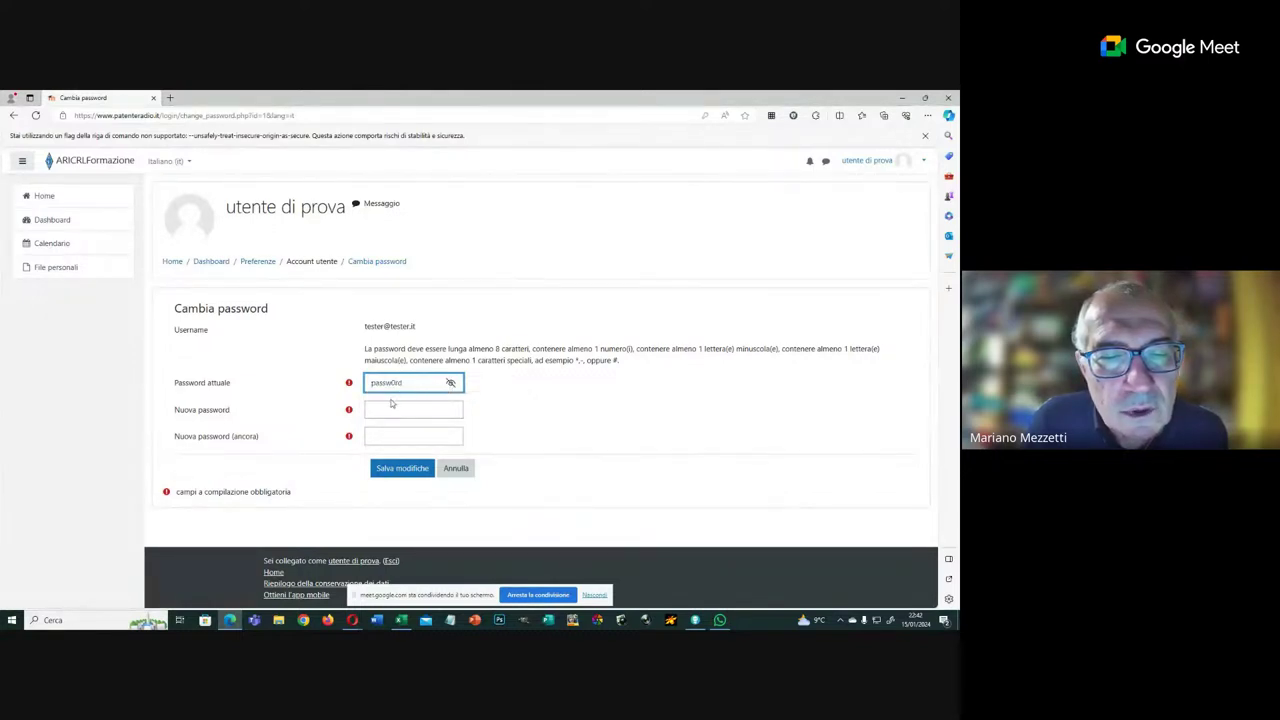
Step: Enter a new password twice and submit with Salva modifiche, which is rejected
click(390, 405)
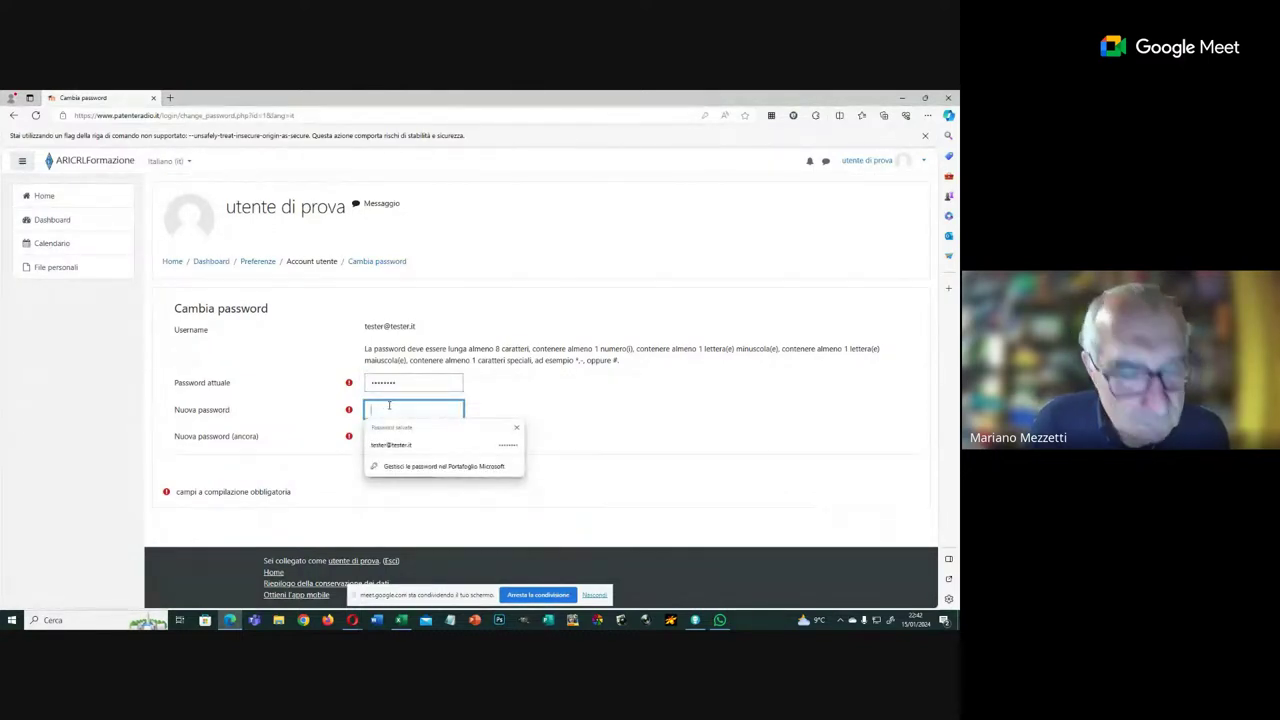
text(p)
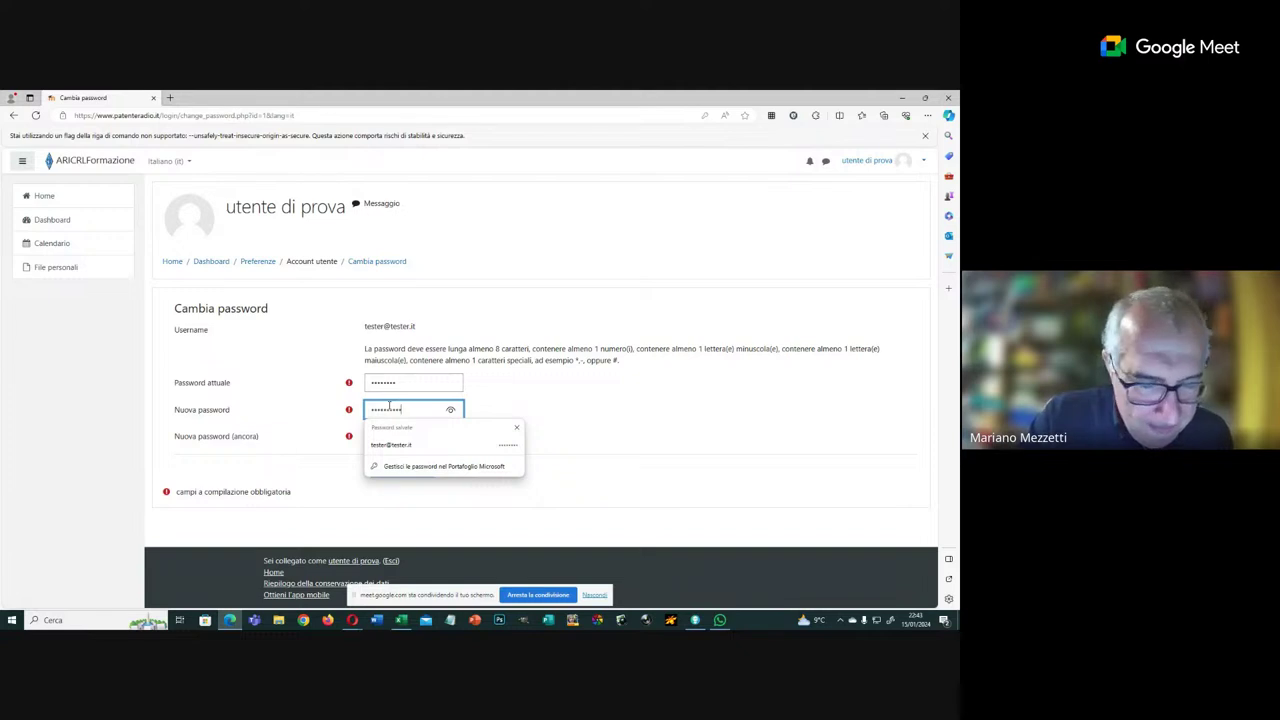
click(450, 410)
click(411, 440)
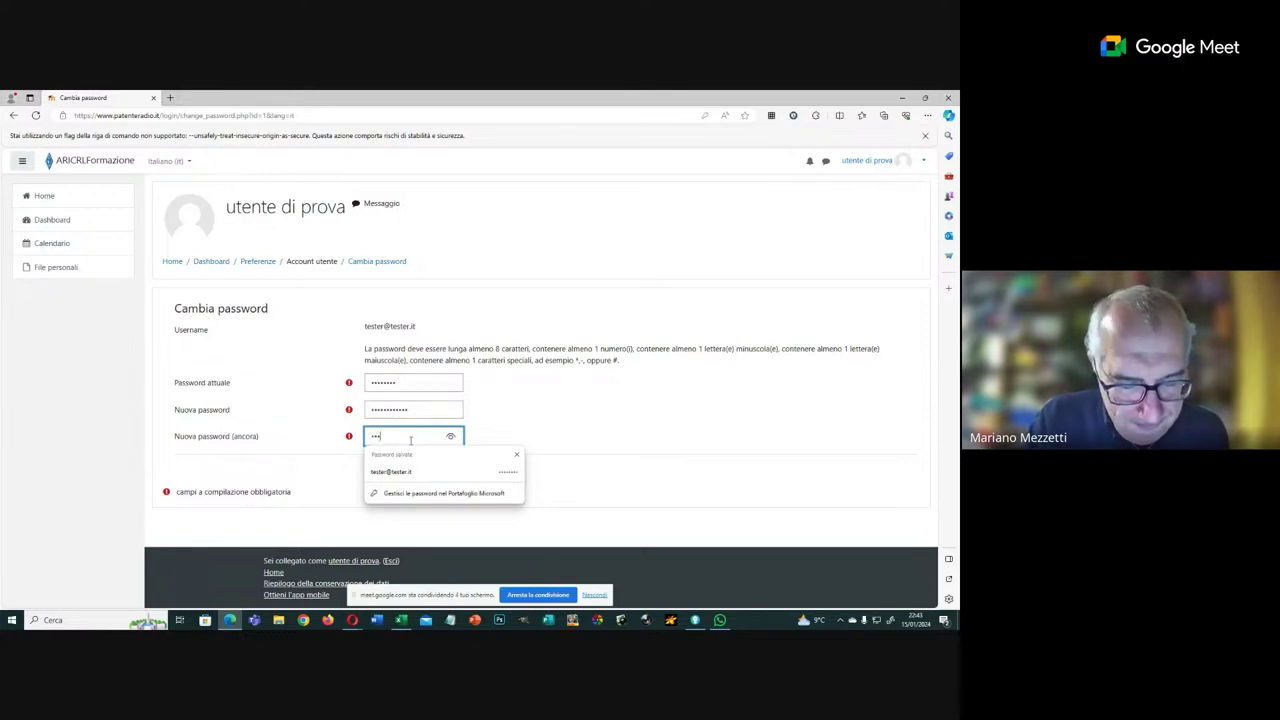
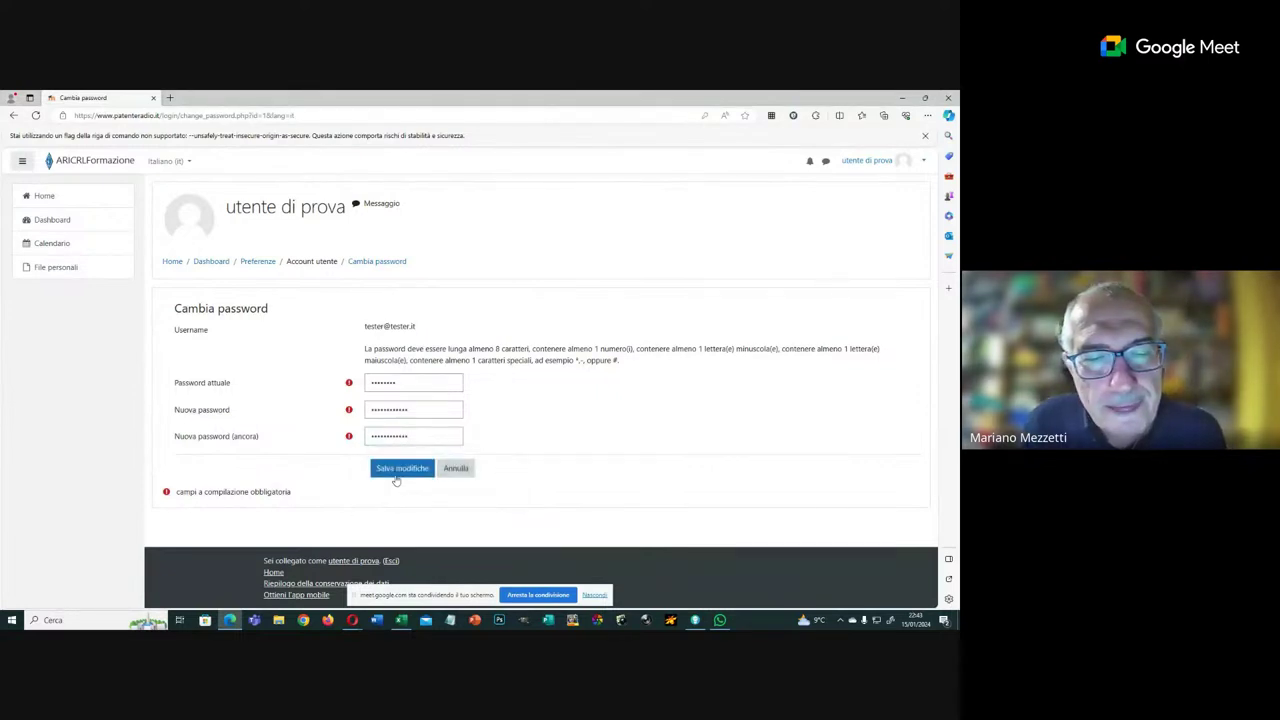
click(400, 478)
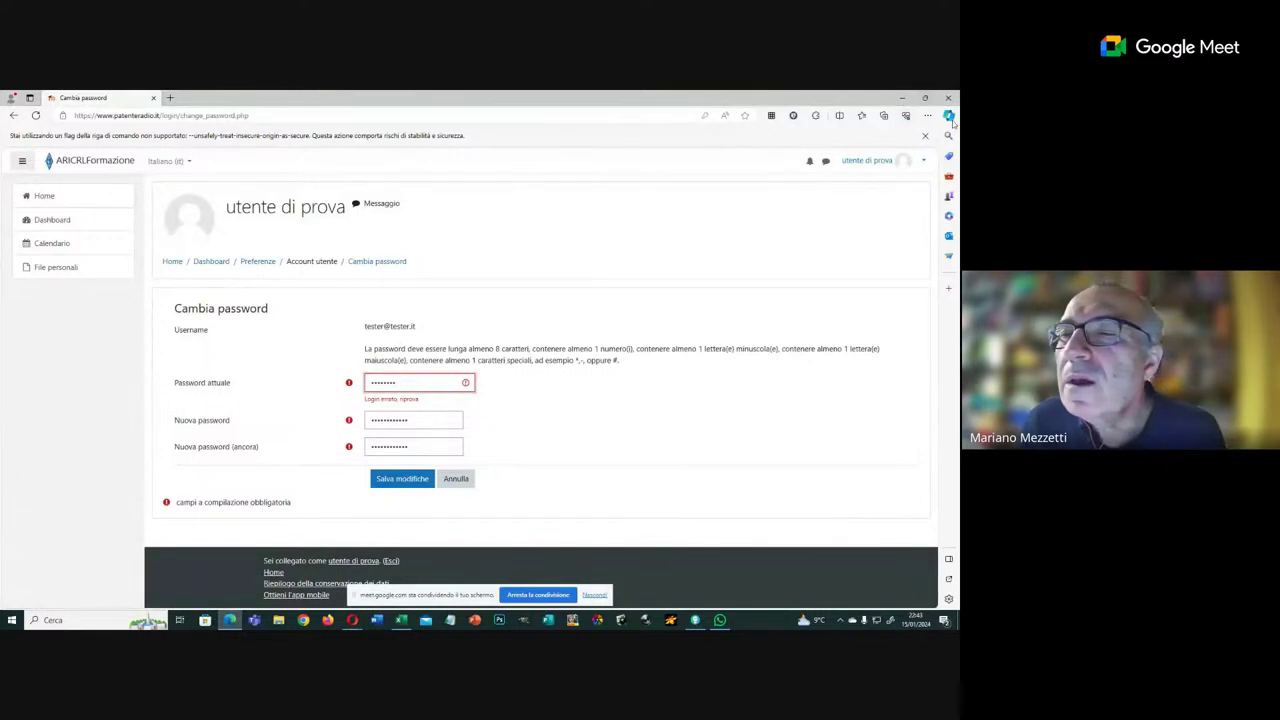
click(862, 162)
click(766, 209)
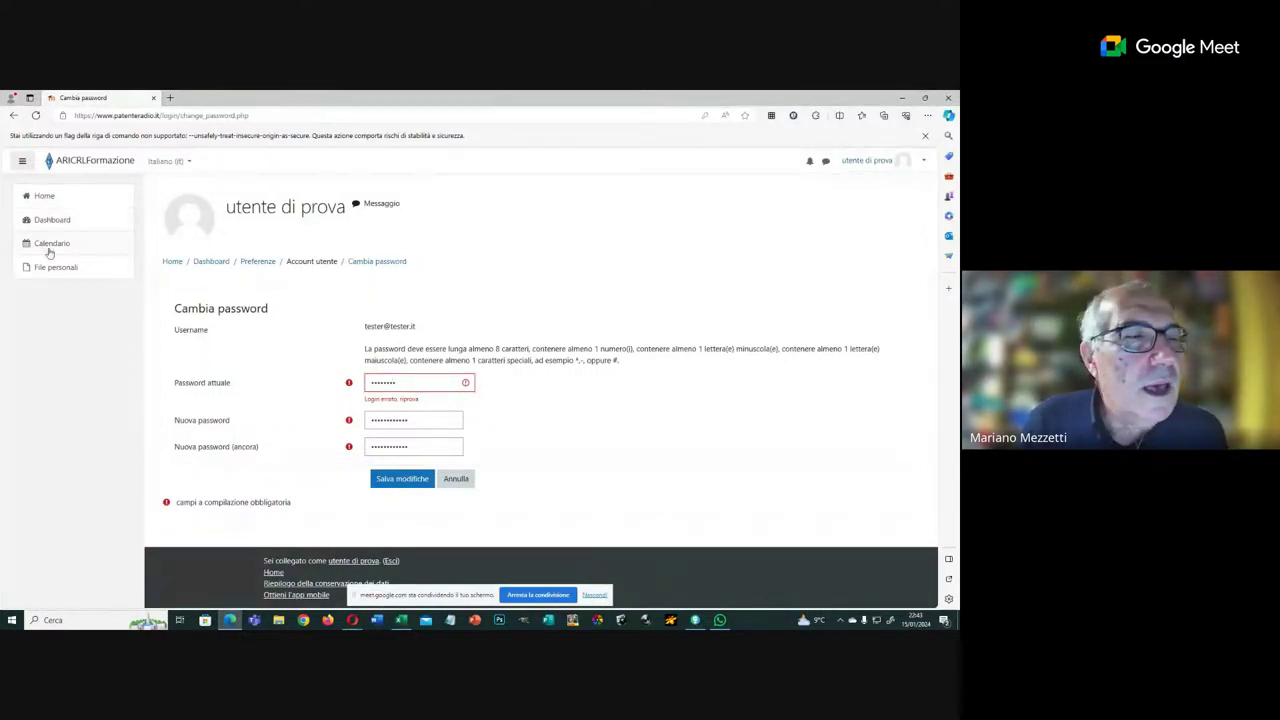
Step: Open the Corso esame Patente Radiooperatore course and scroll through its lesson list
click(45, 197)
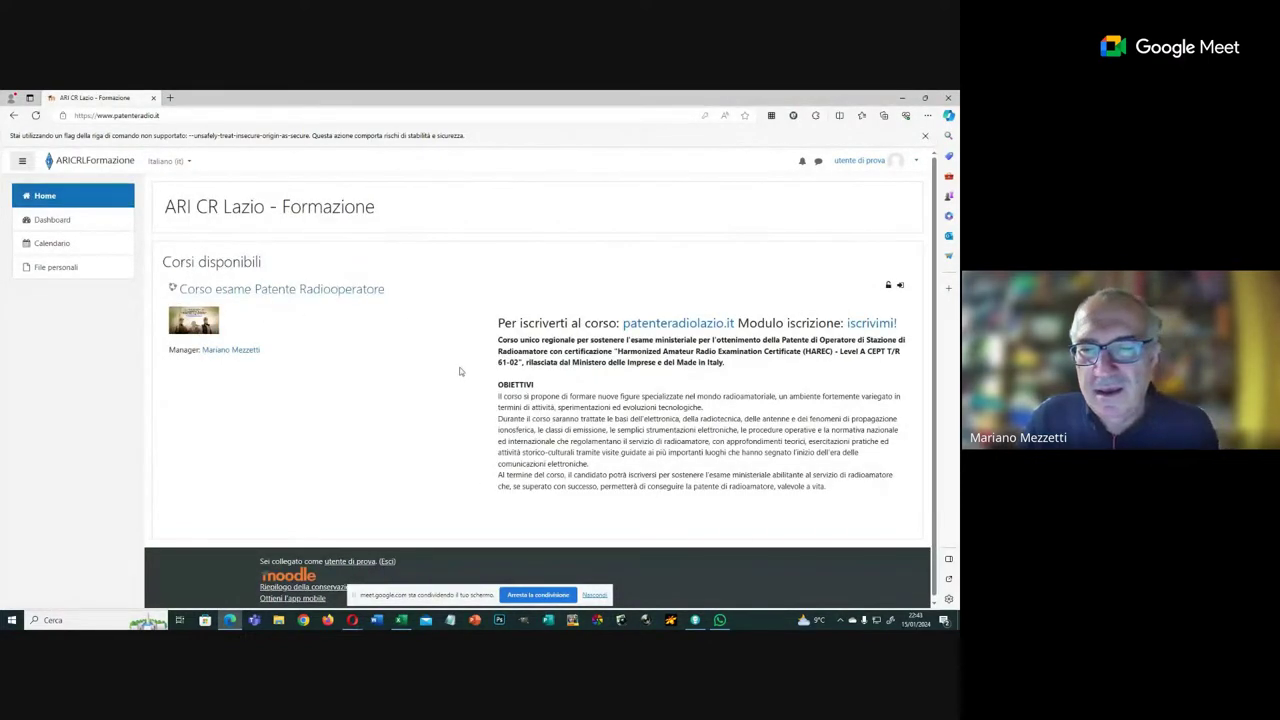
click(287, 291)
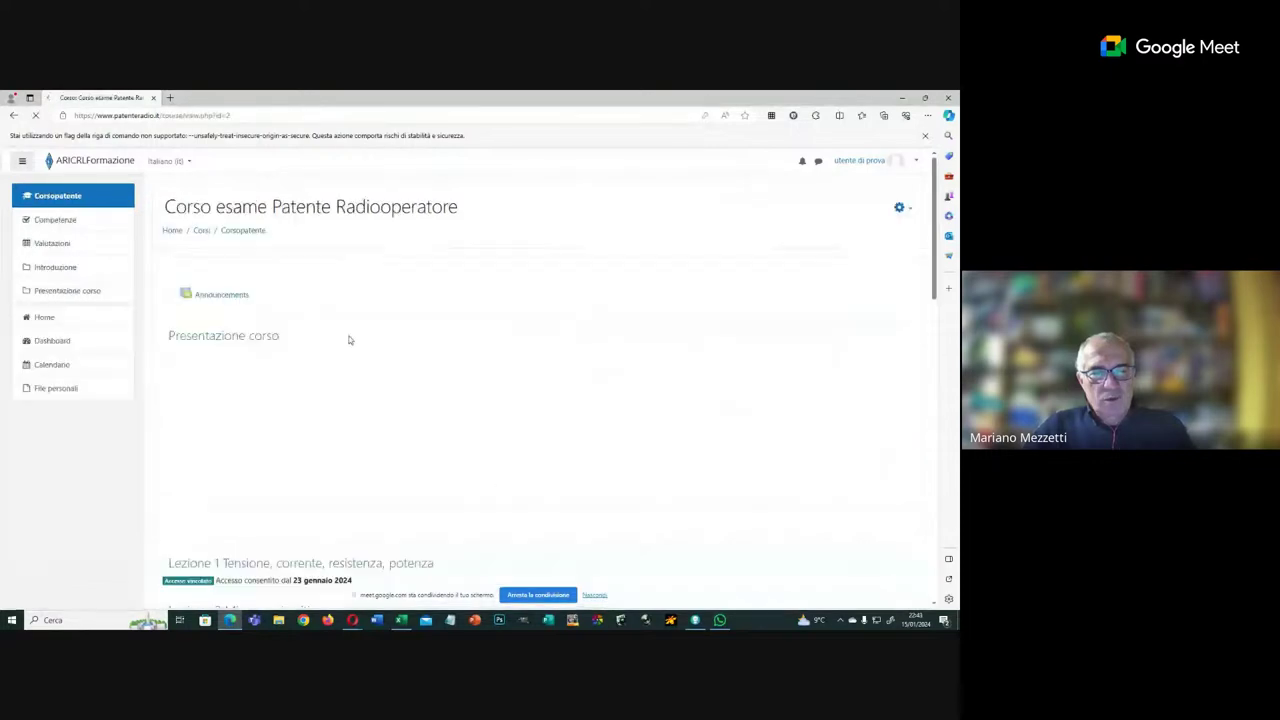
scroll(416, 374, down, 2)
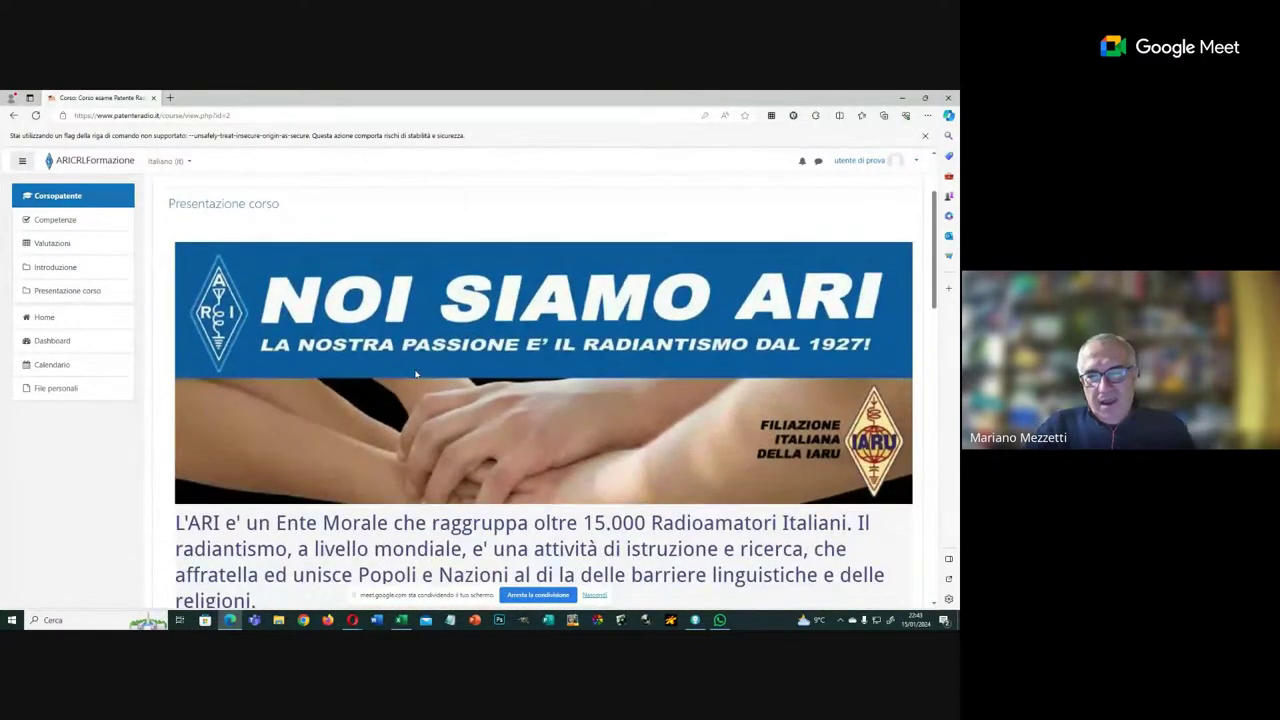
scroll(416, 374, down, 6)
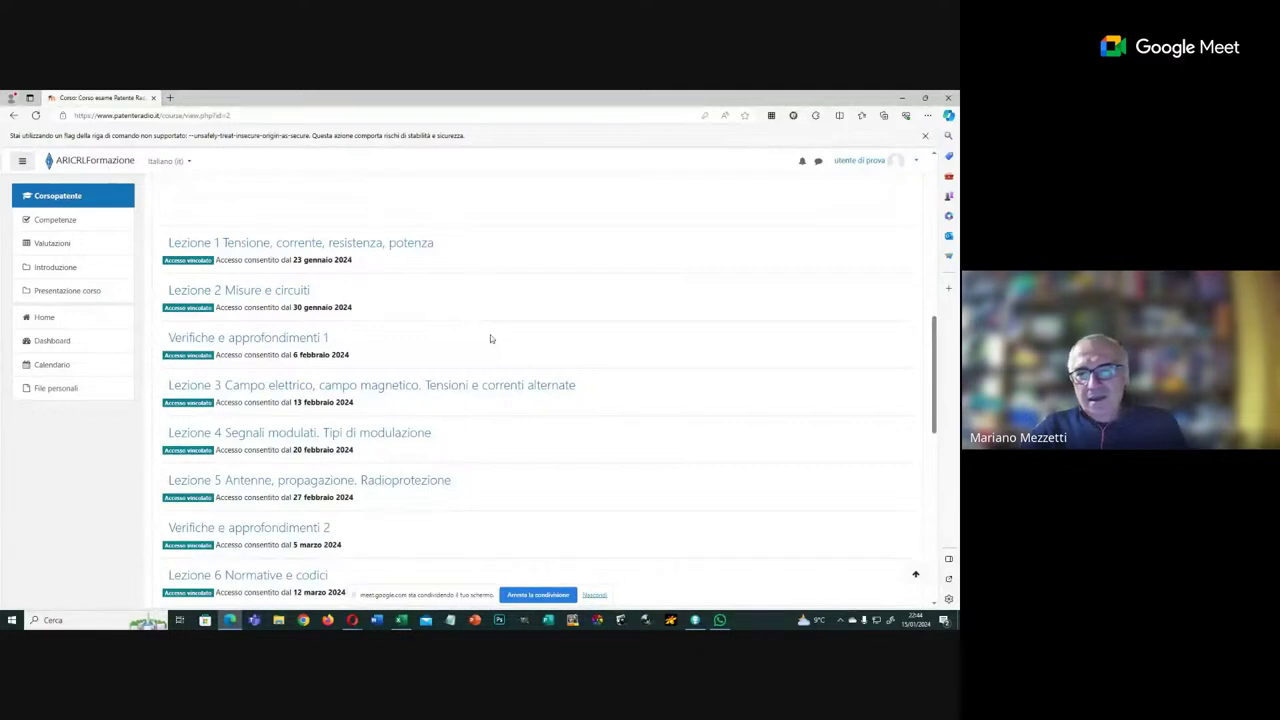
scroll(389, 357, down, 6)
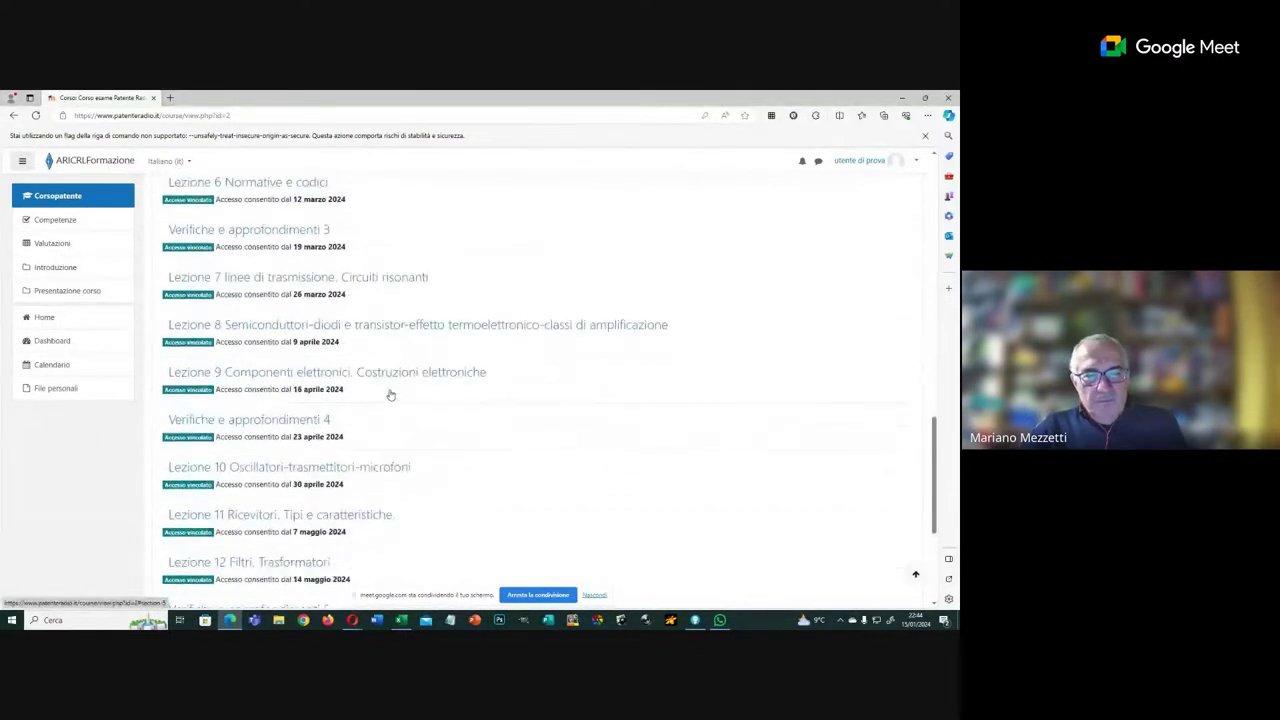
scroll(390, 395, down, 1)
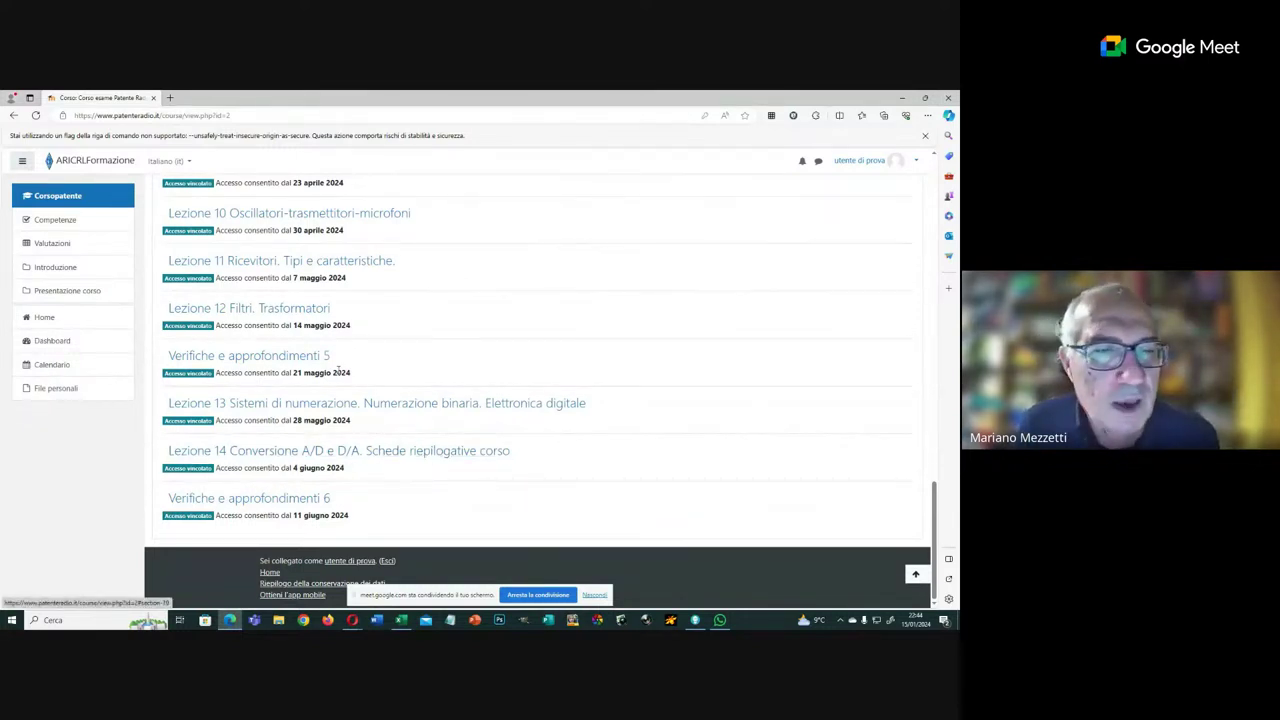
scroll(515, 372, up, 10)
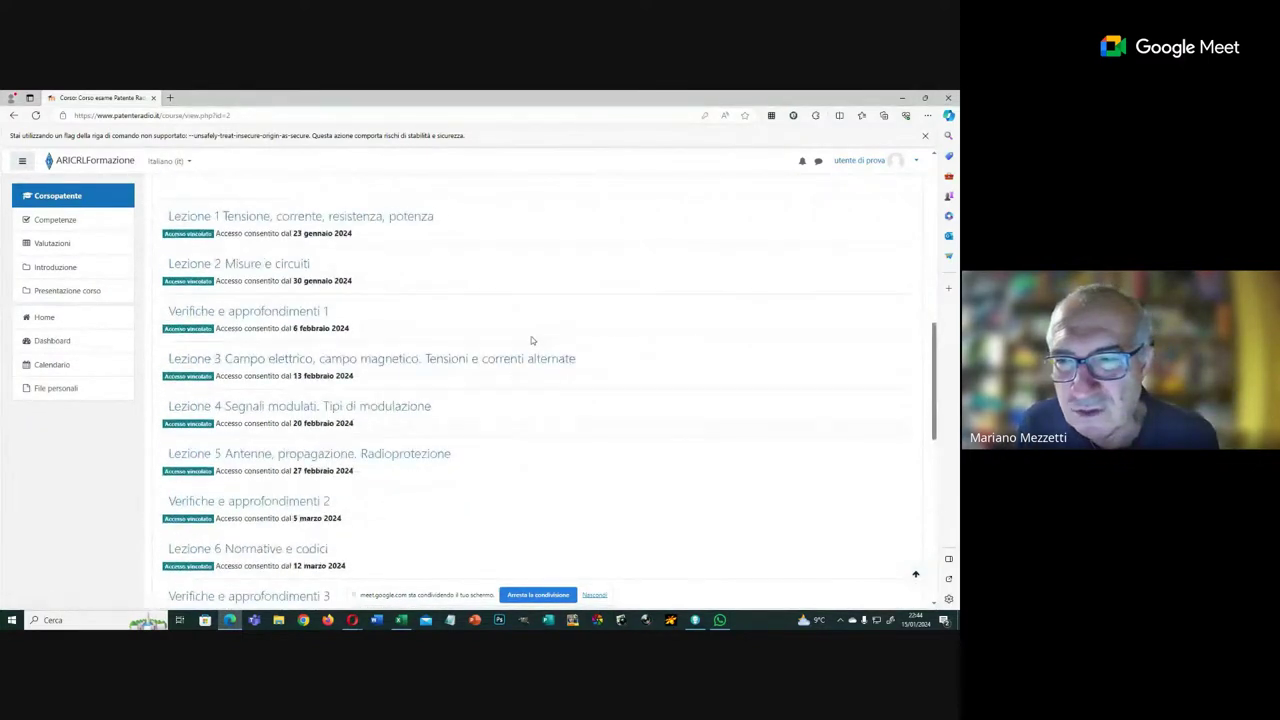
scroll(531, 336, up, 5)
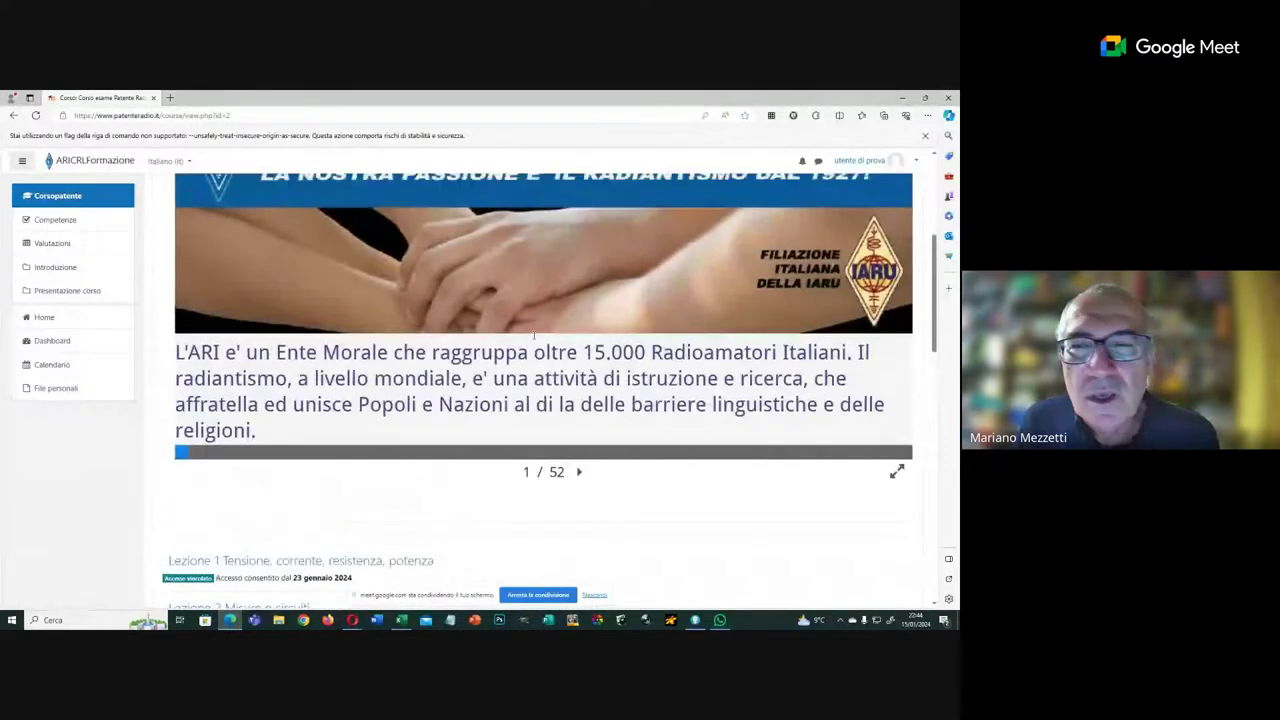
scroll(592, 317, down, 2)
scroll(590, 318, up, 3)
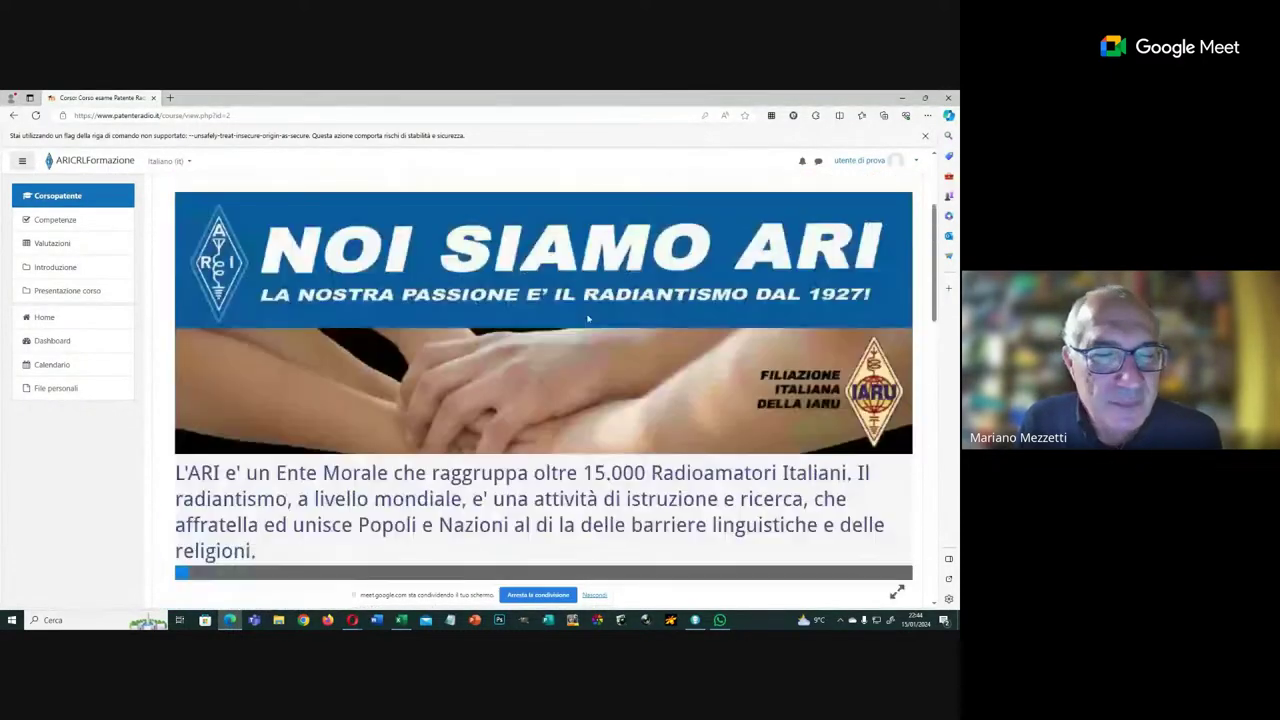
scroll(588, 319, down, 3)
scroll(588, 319, down, 2)
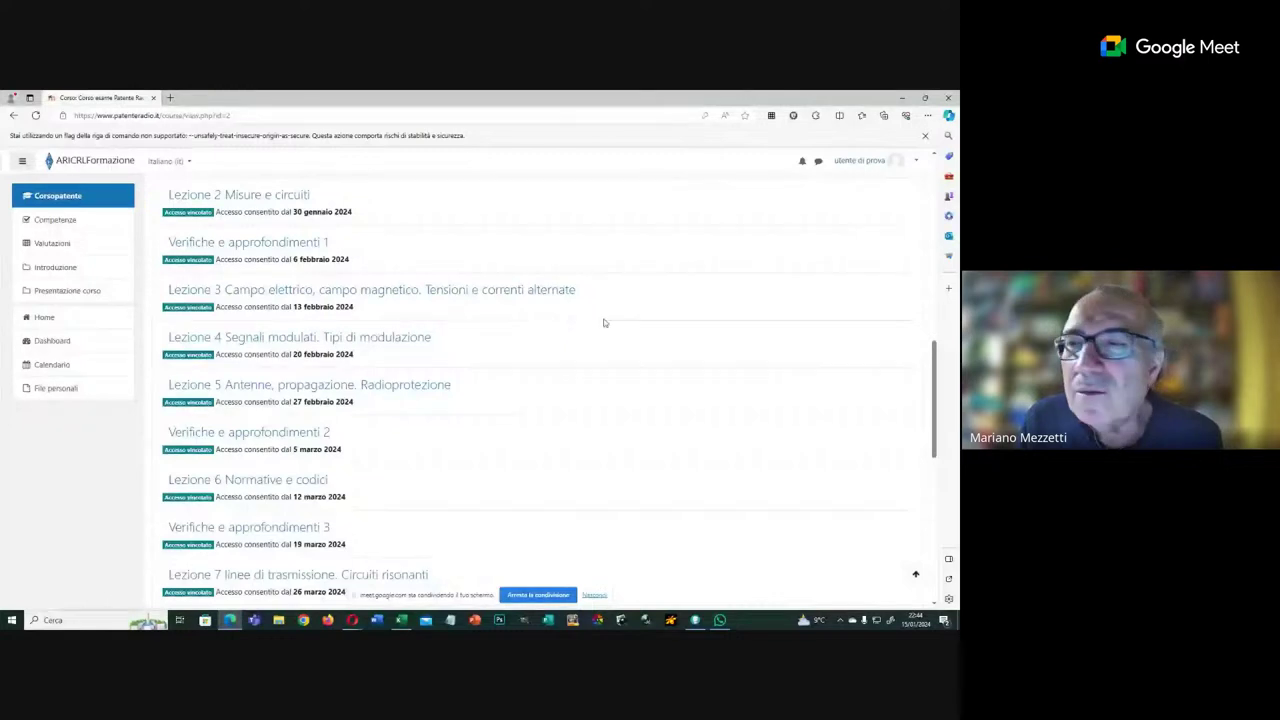
scroll(603, 323, up, 3)
scroll(607, 322, up, 3)
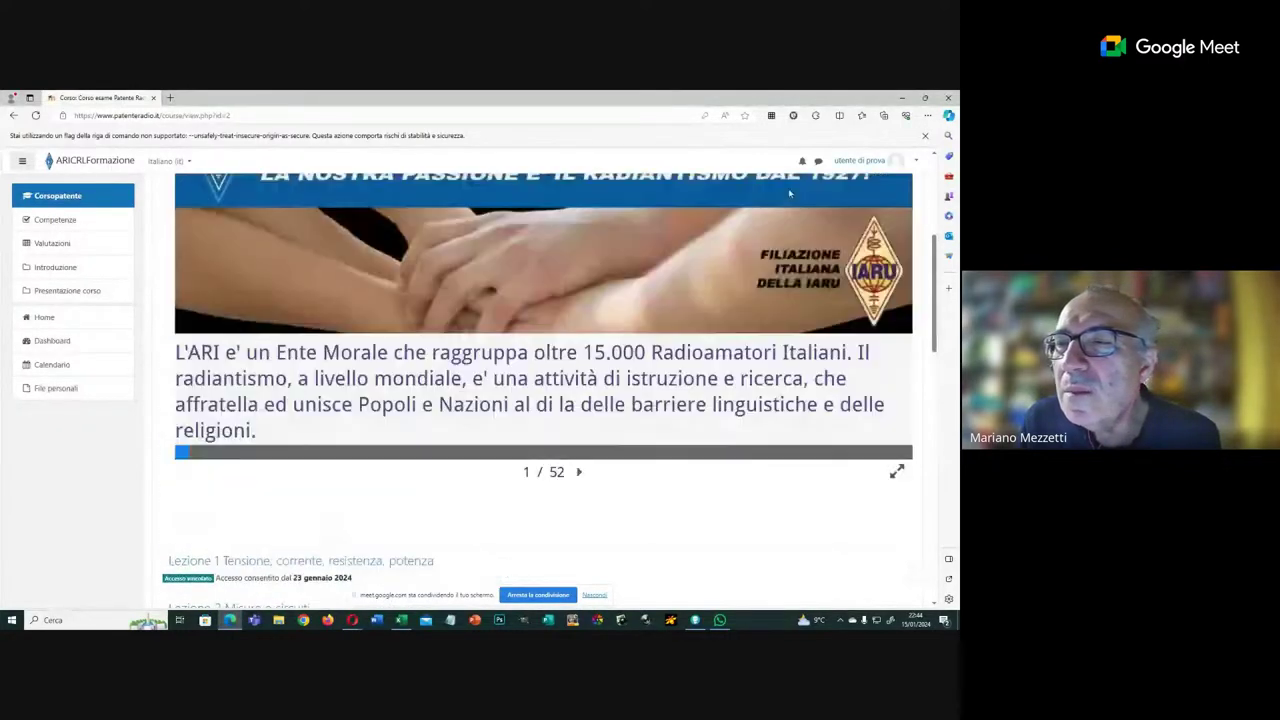
click(868, 160)
Step: Log out with Esci and log back in using the new password, declining Edge's update prompt
click(874, 276)
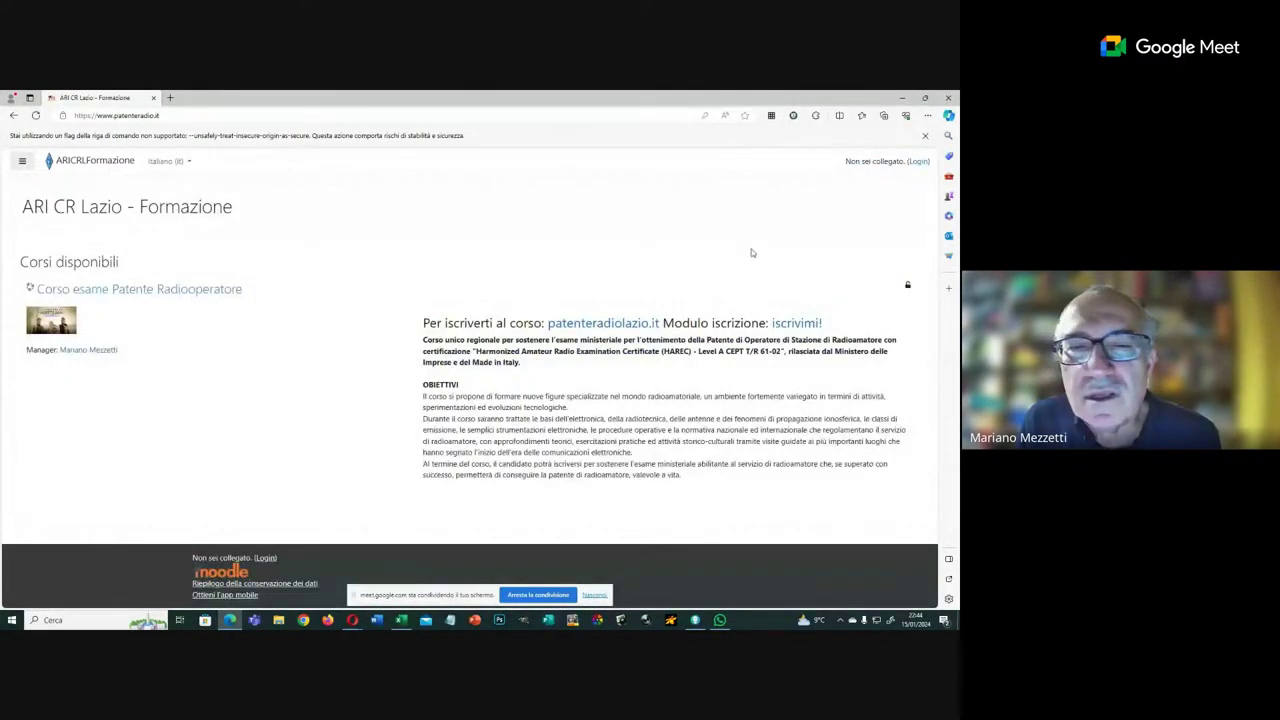
click(917, 162)
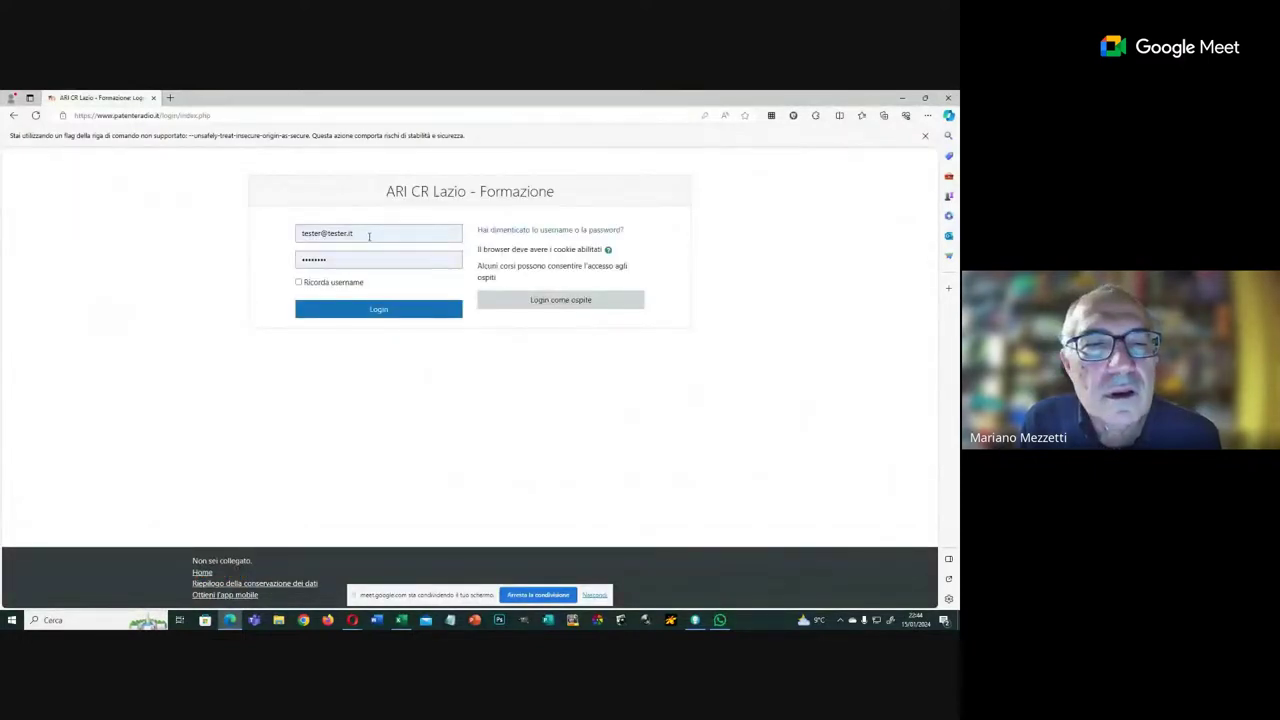
click(338, 258)
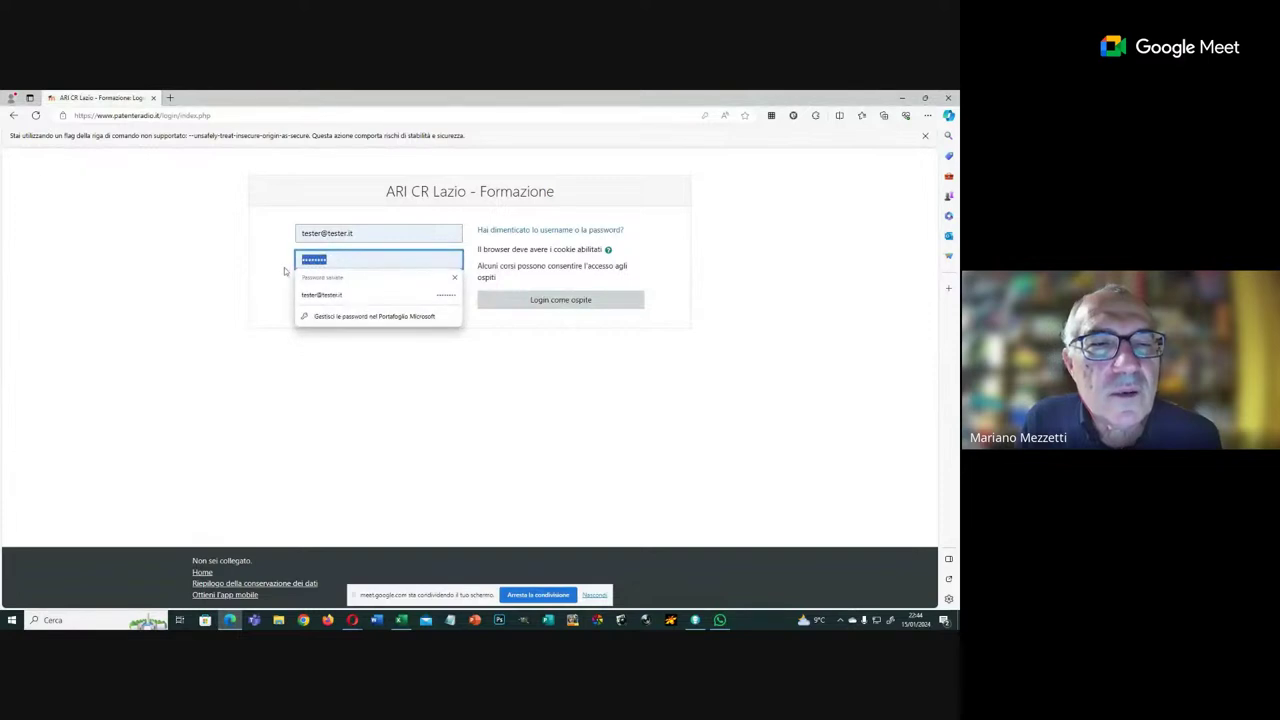
key(BackSpace)
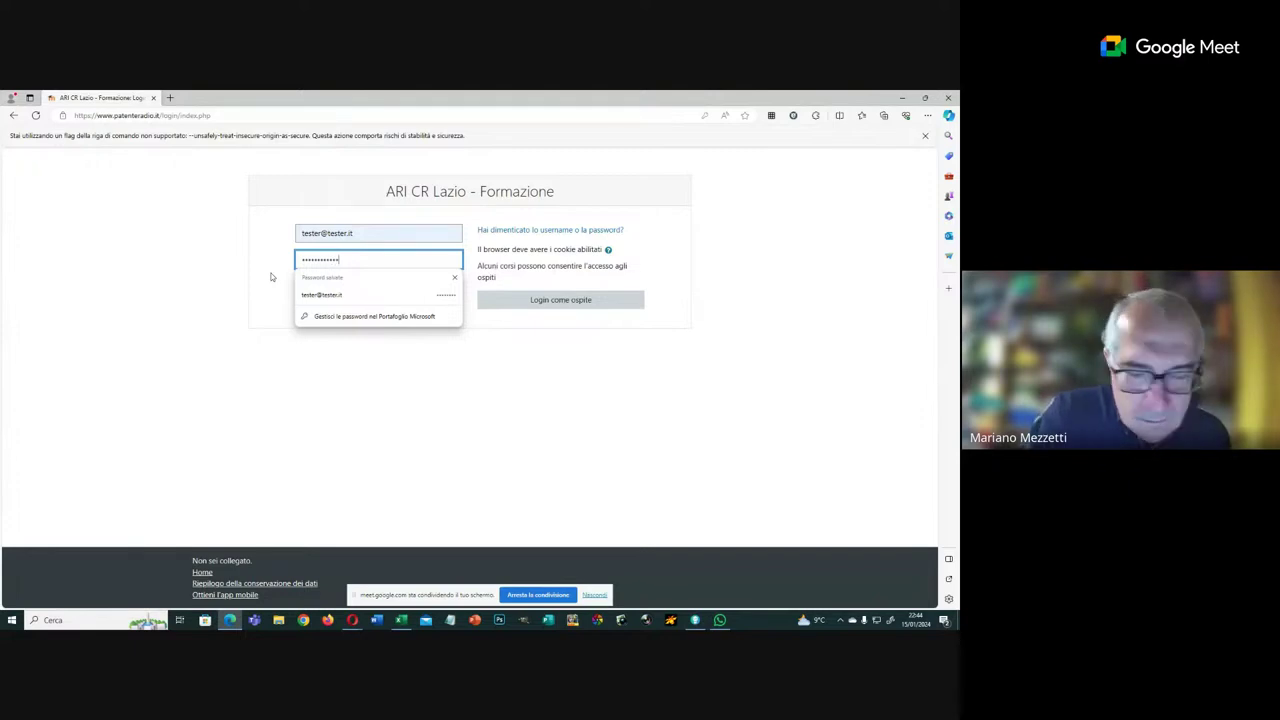
key(Return)
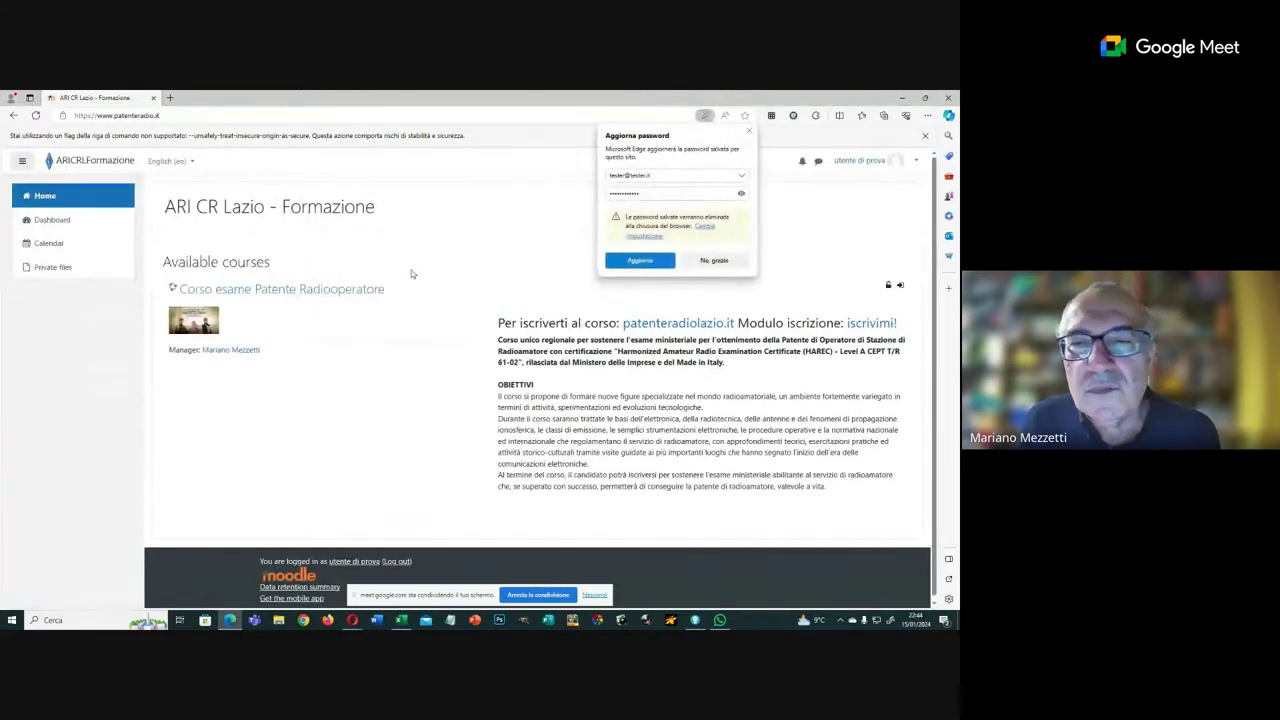
click(731, 262)
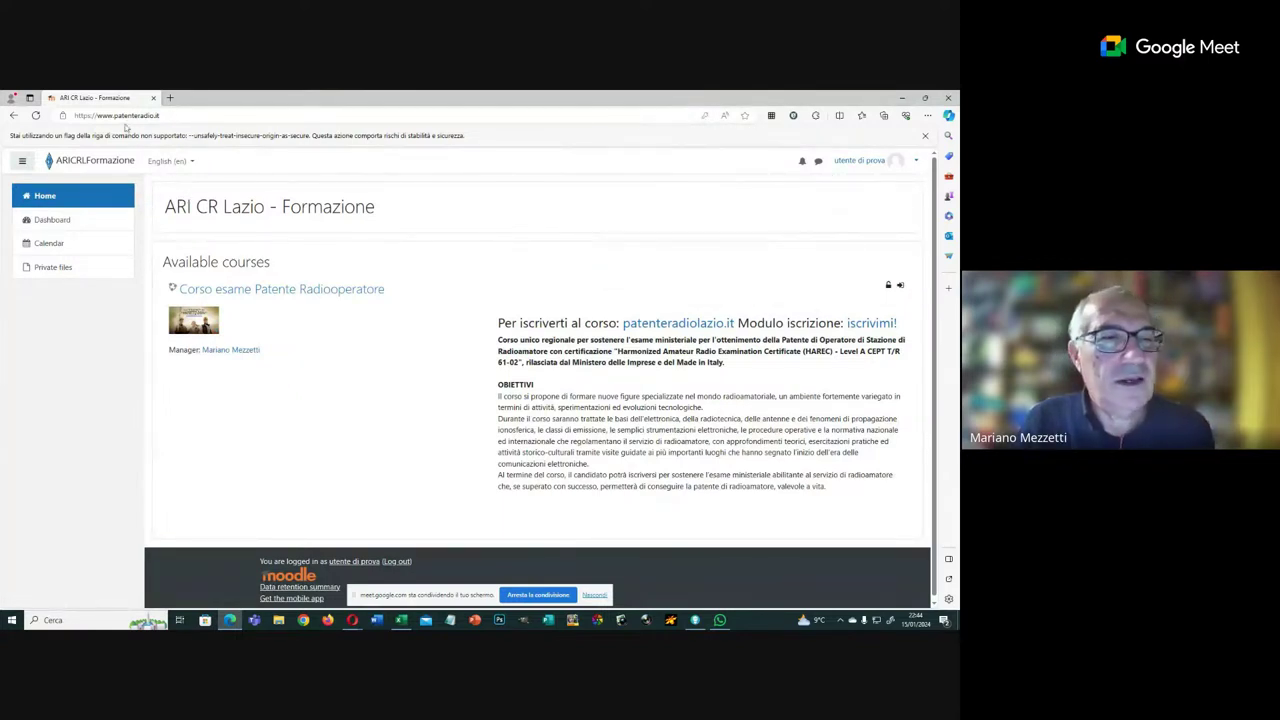
click(170, 161)
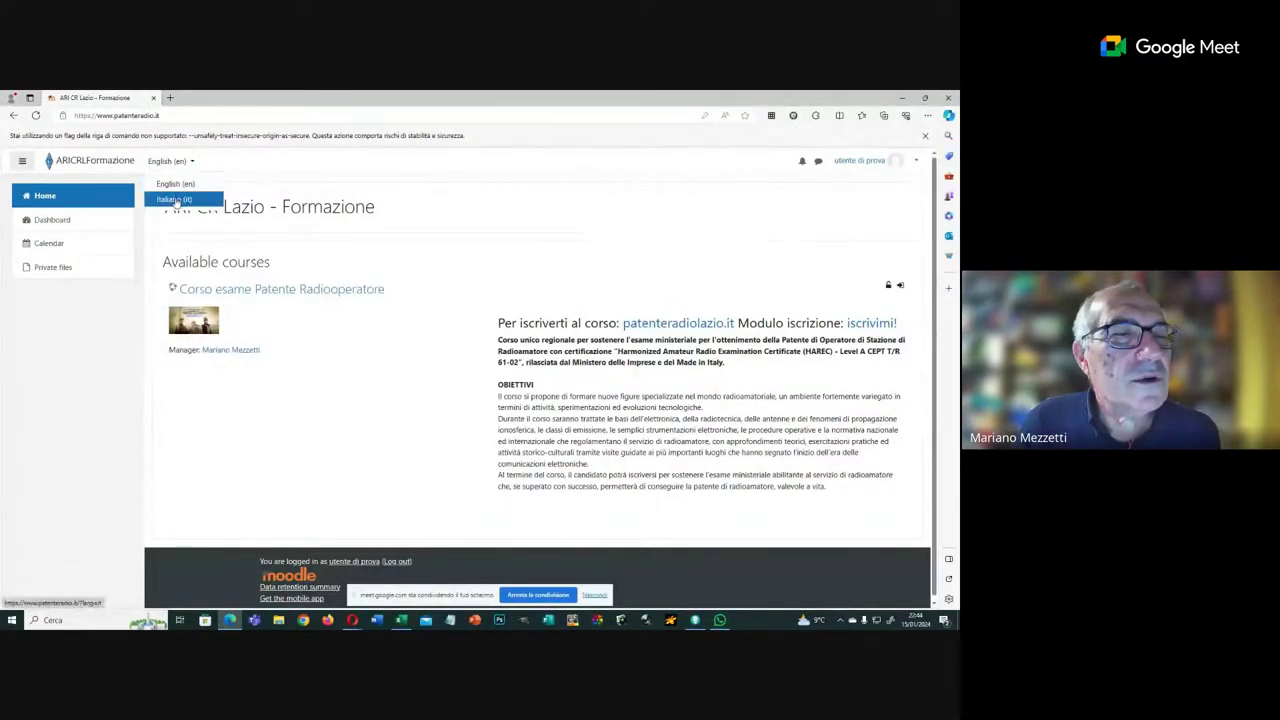
Step: Set the site language to Italiano, visit File personali, then return to Home
click(174, 200)
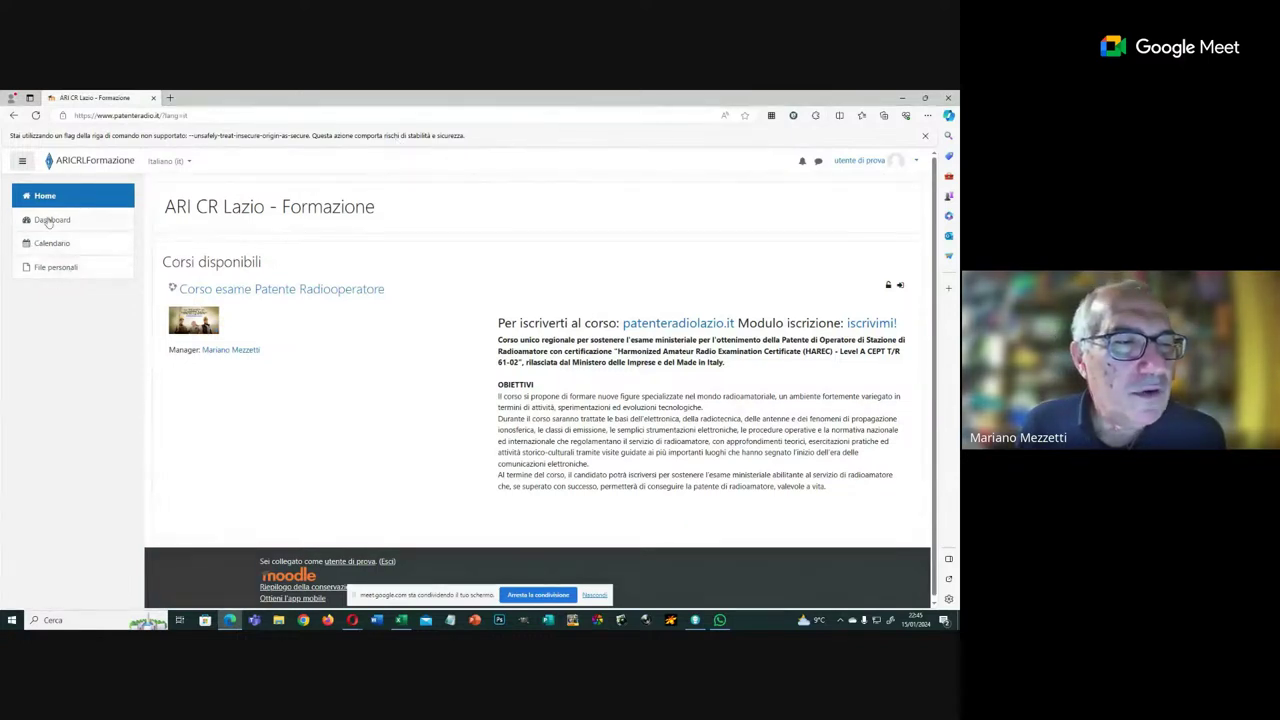
click(57, 268)
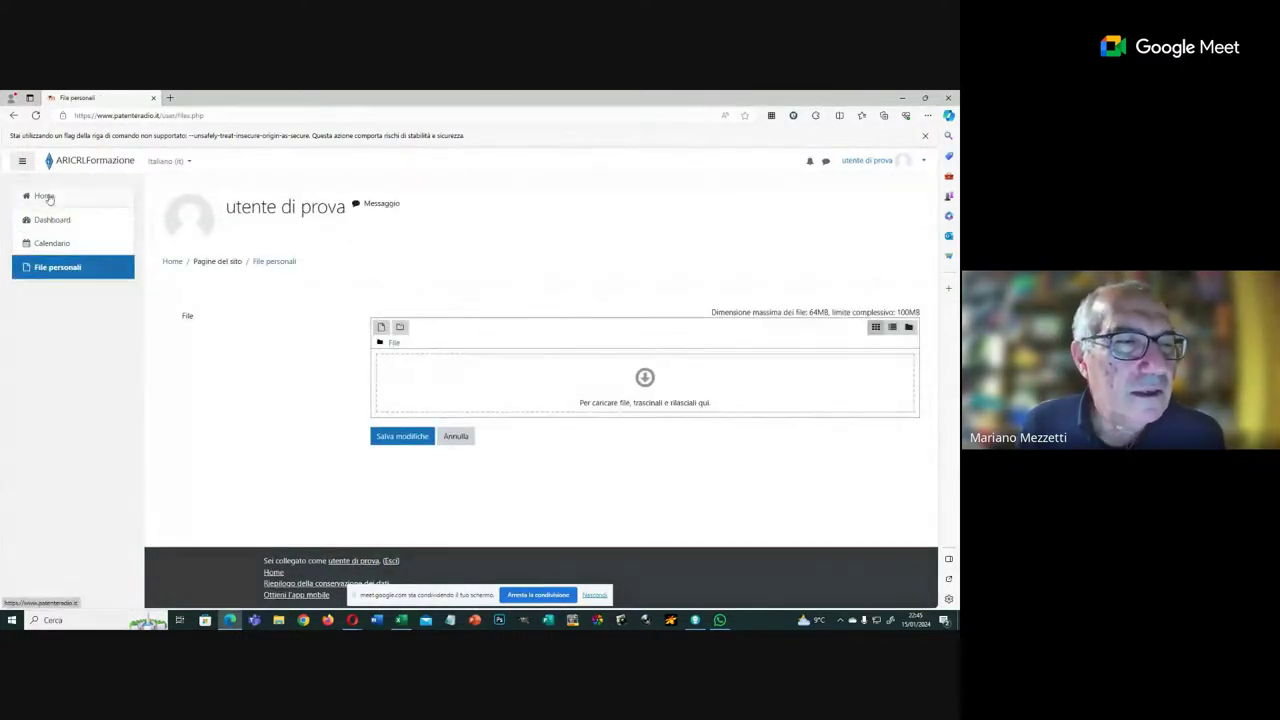
click(44, 196)
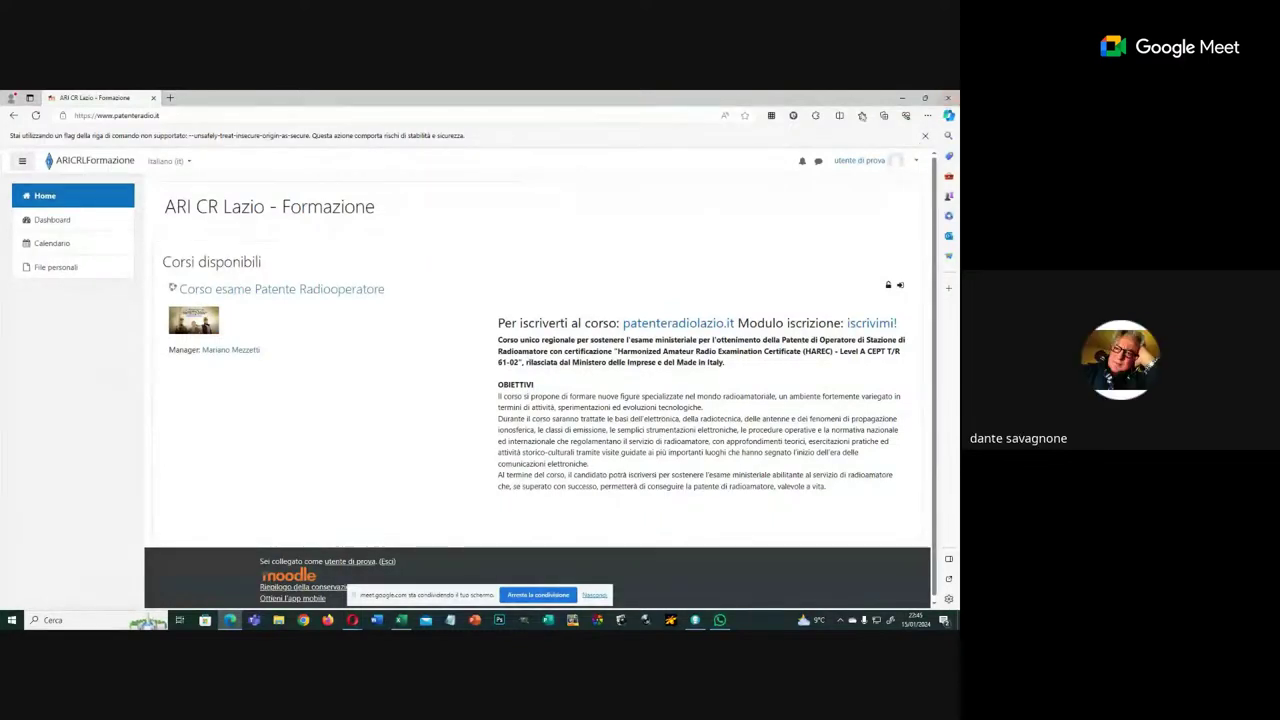
Step: Close the Edge browser and advance the Lumi presentation to the next slide
click(154, 98)
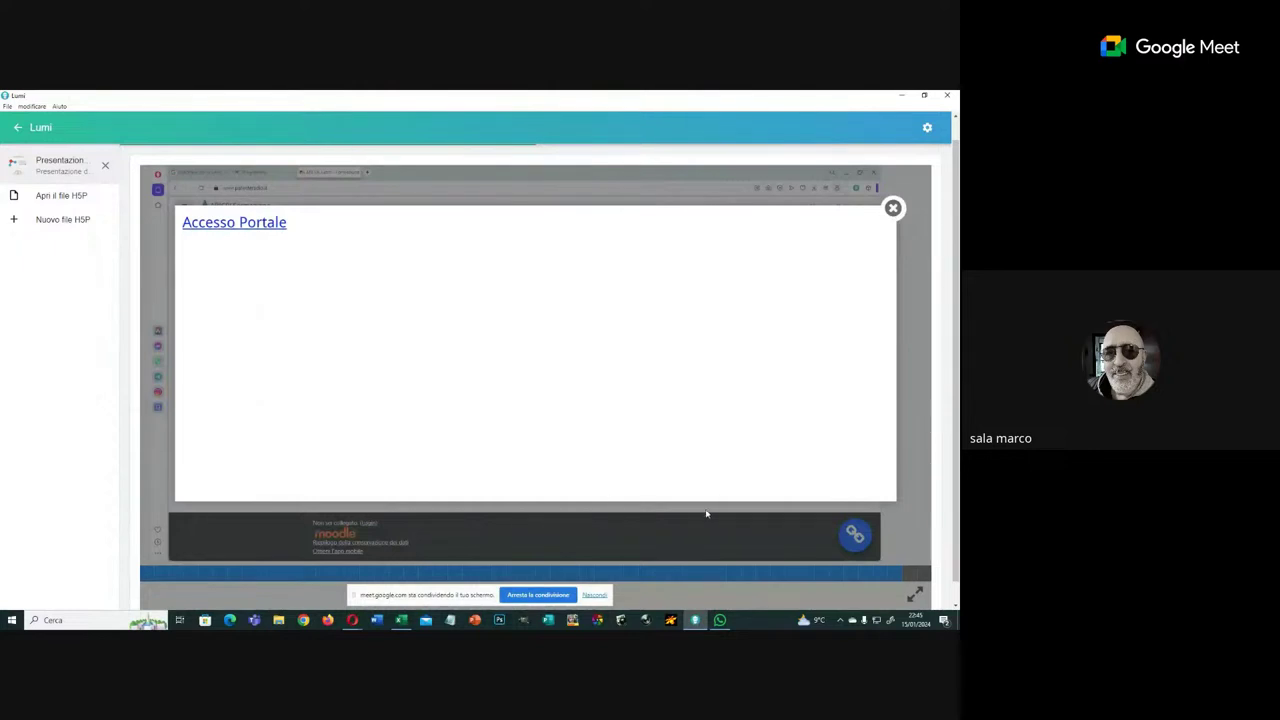
click(912, 574)
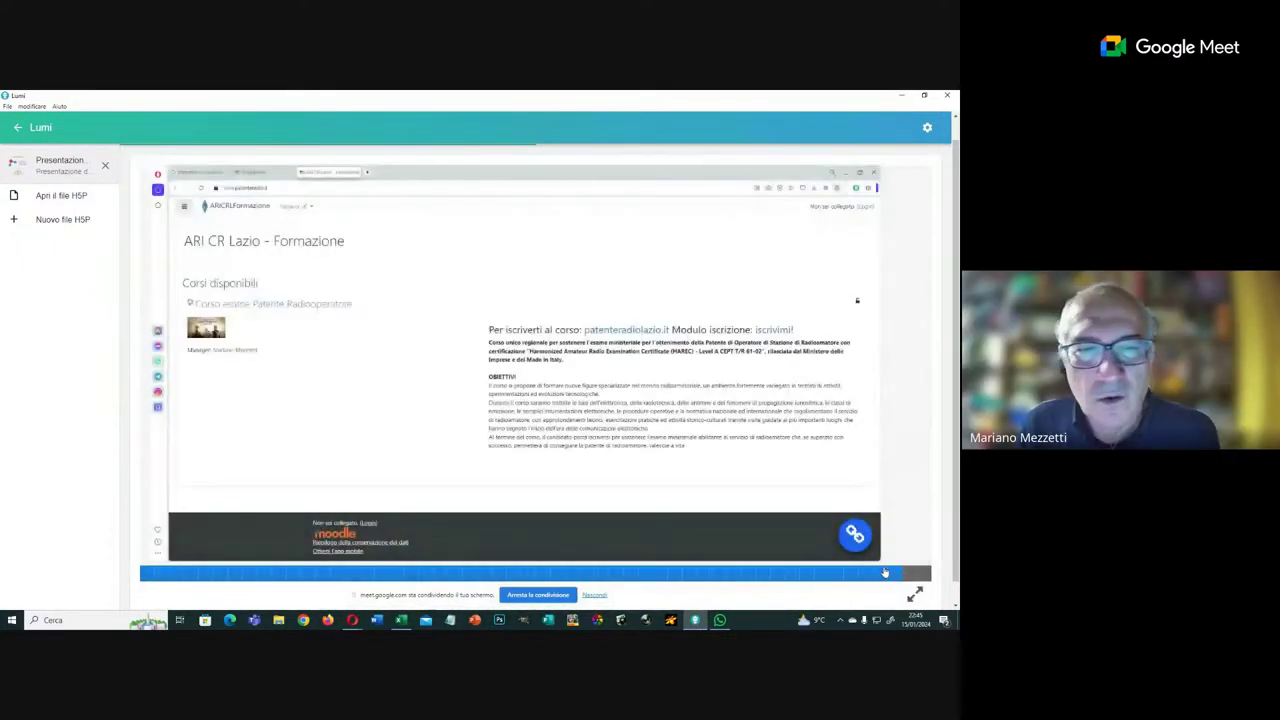